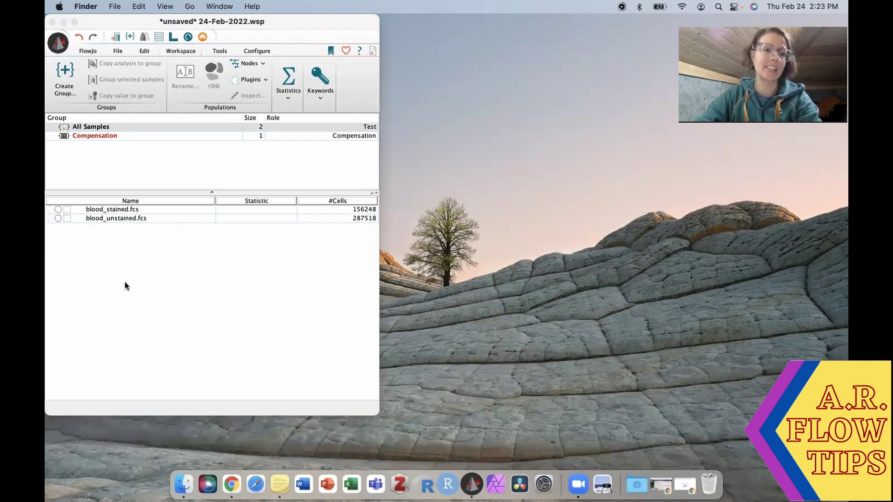
- Open blood_stained.fcs and start a polygon gate around the cell cluster on SSC-A vs FSC-A
click(131, 211)
double_click(131, 210)
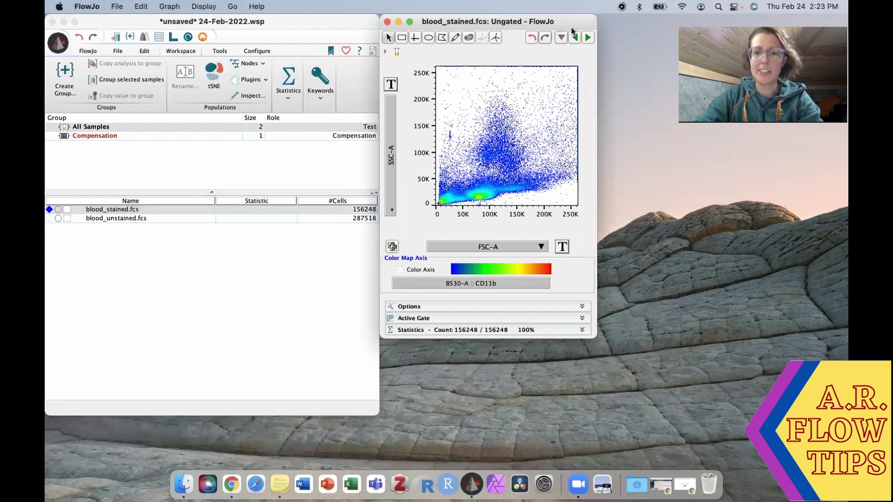
click(455, 123)
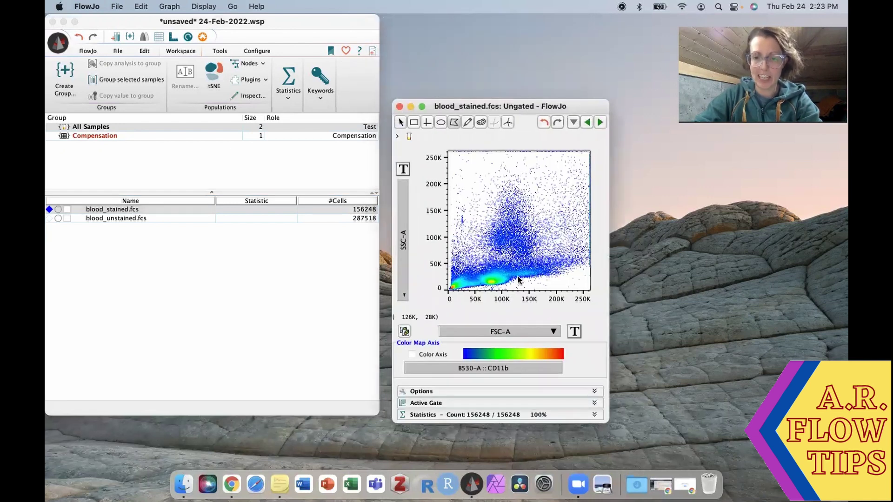
click(519, 285)
click(486, 288)
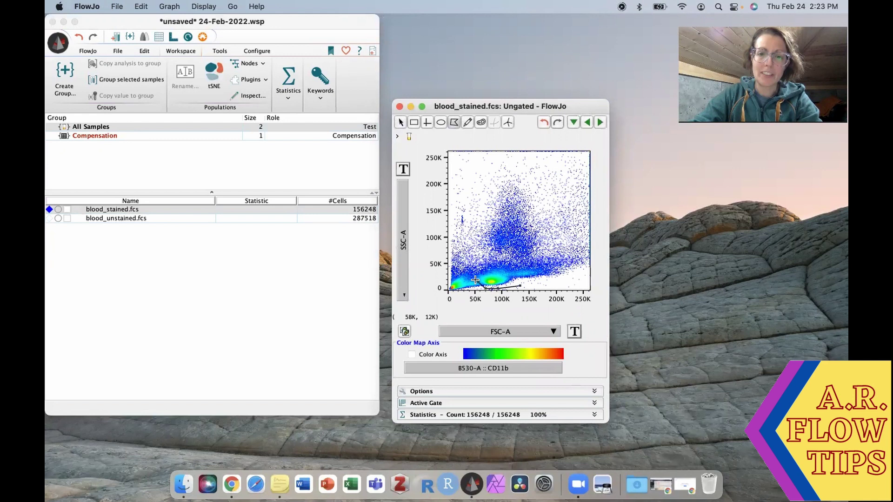
click(475, 278)
click(470, 178)
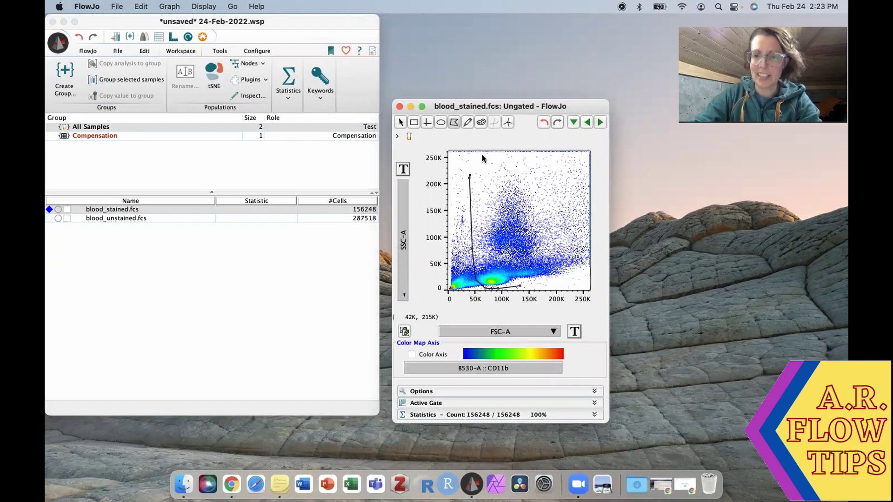
- Close the polygon and name the gate Cells, capturing 57.6% of events
click(488, 153)
click(563, 157)
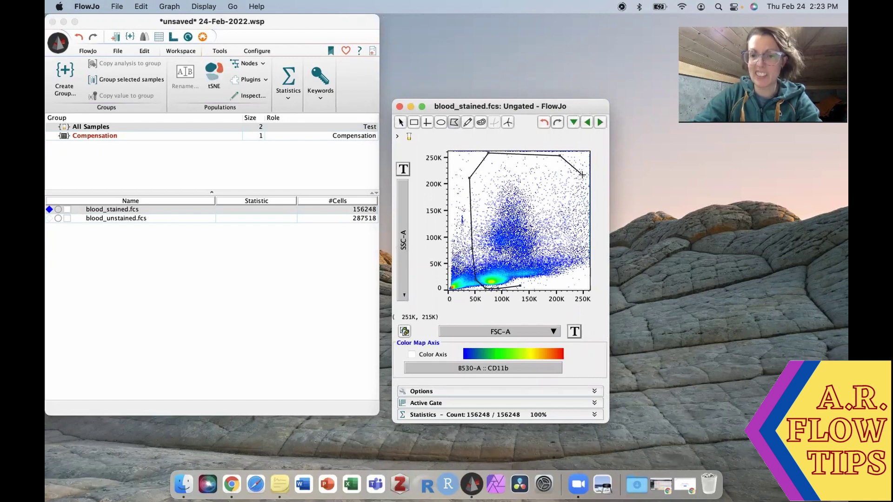
click(583, 175)
double_click(582, 270)
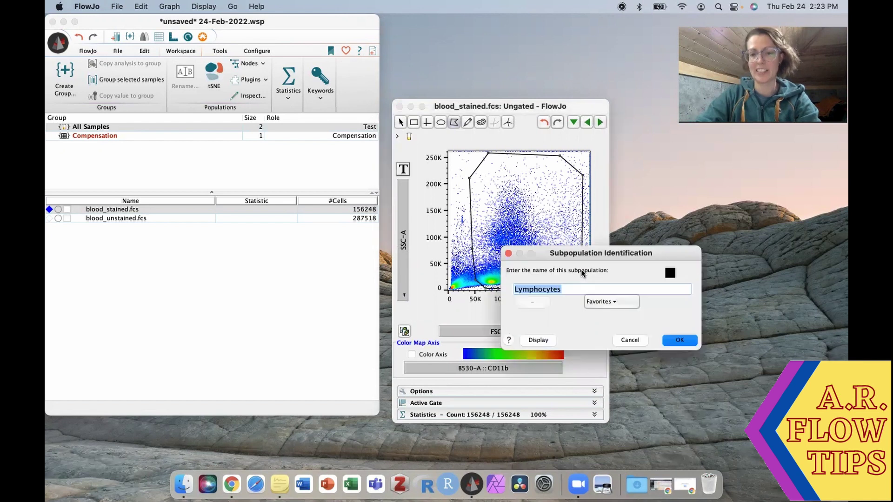
text(Cells)
key(Return)
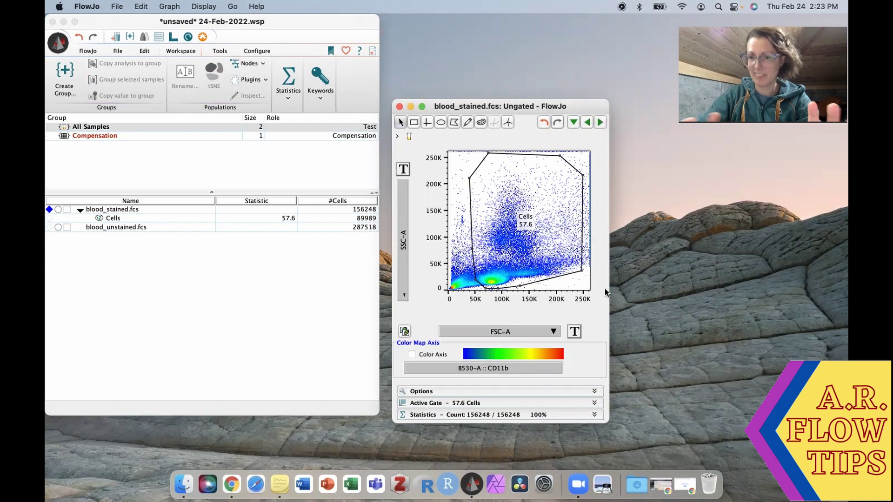
- Set the plot axes to Time on x and V525-A :: CD3 on y
click(122, 220)
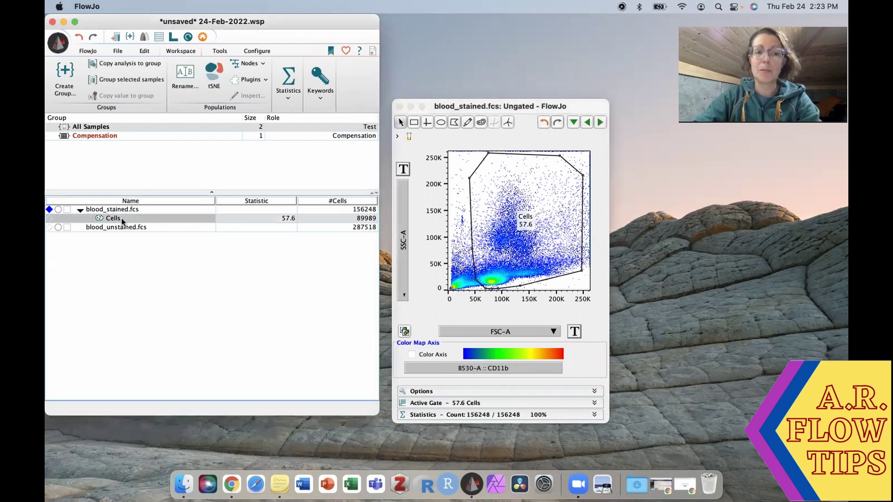
click(553, 332)
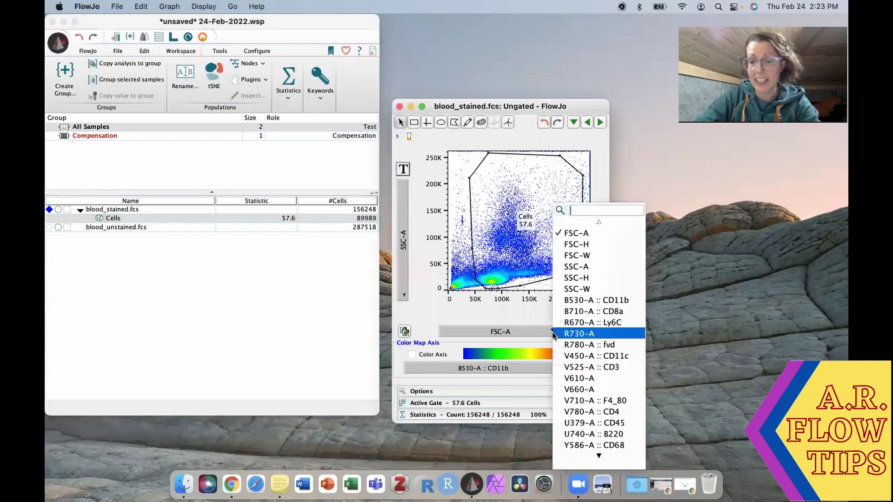
scroll(587, 455, down, 5)
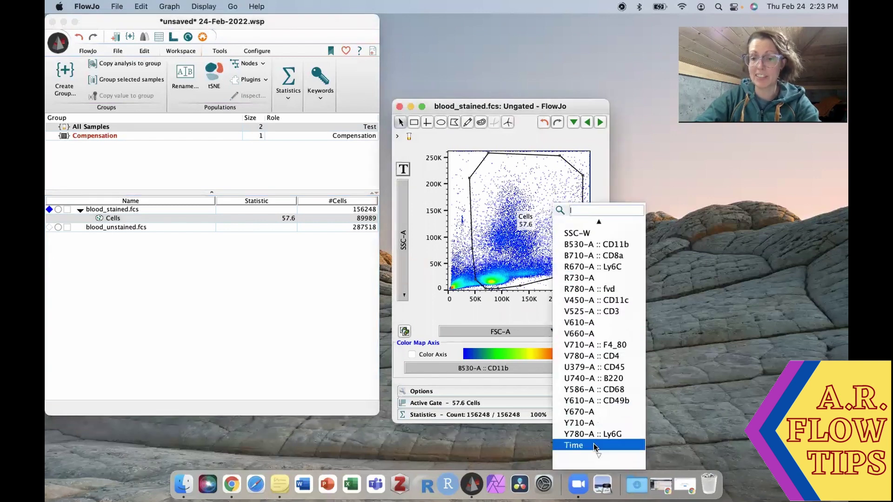
click(594, 445)
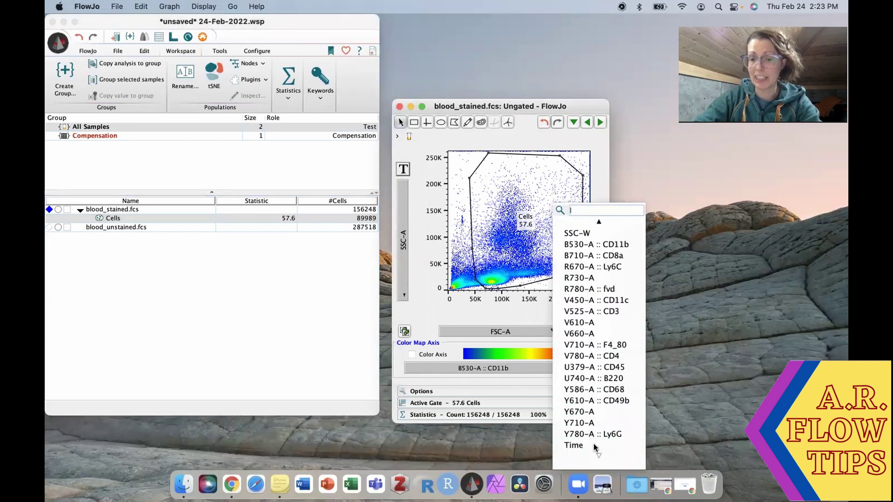
click(400, 290)
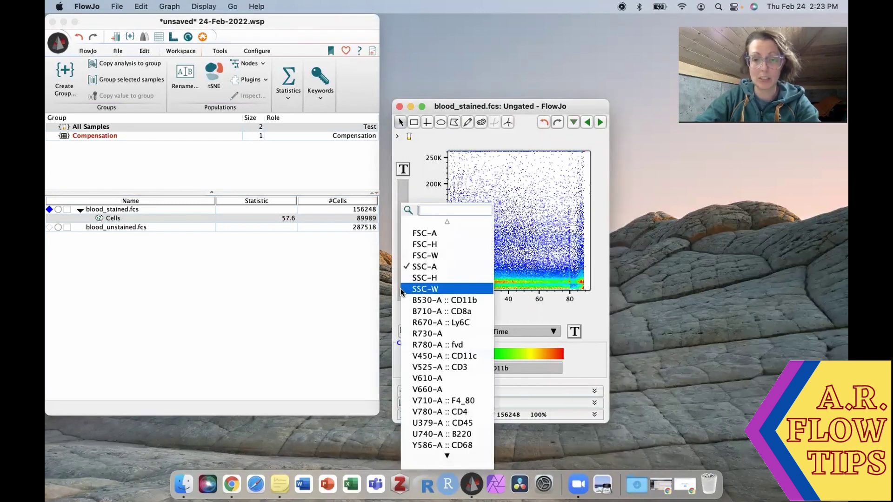
click(447, 367)
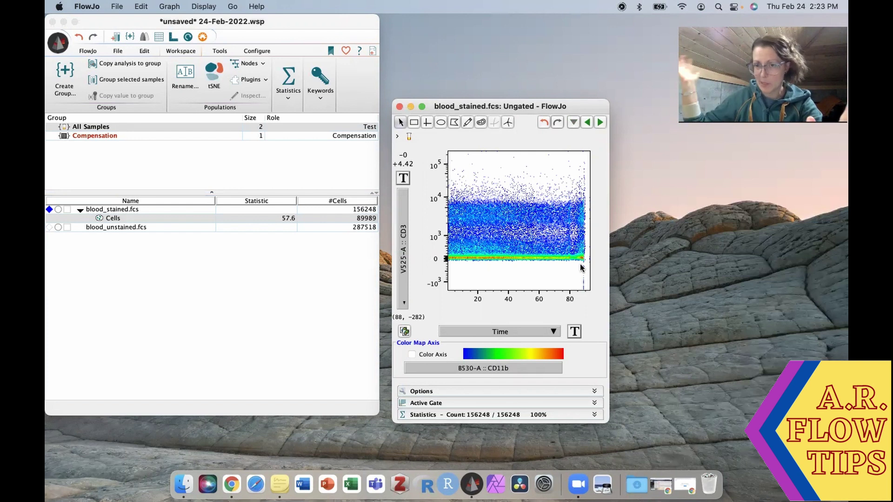
- Draw a rectangle gate over the early time events, then cancel it unnamed
click(412, 123)
drag(505, 178, 445, 280)
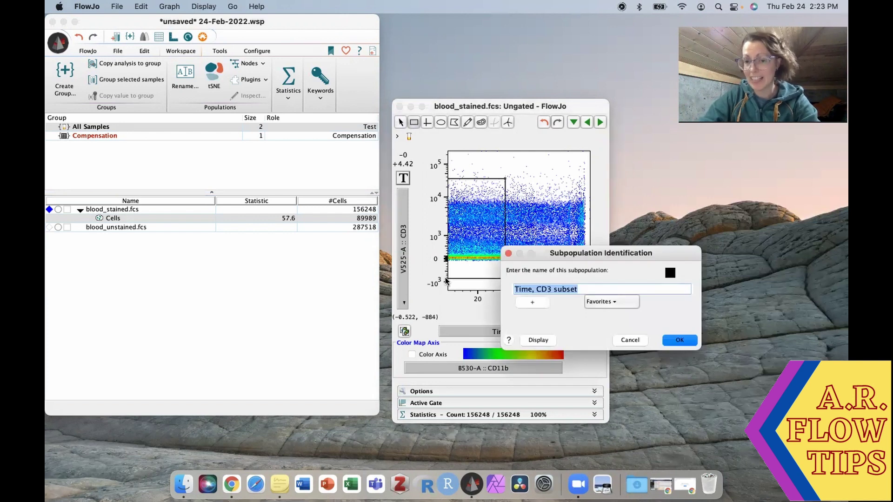
click(630, 340)
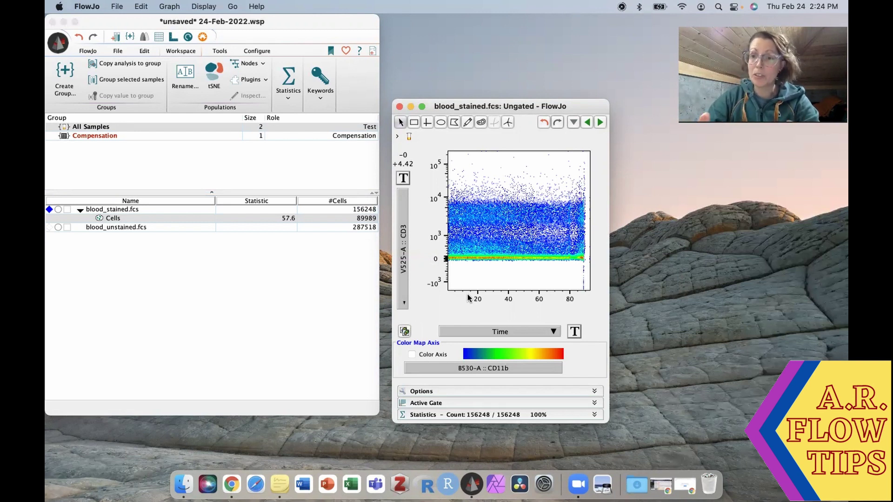
- Try running the FlowAI plugin on the Cells population and dismiss its error
click(257, 82)
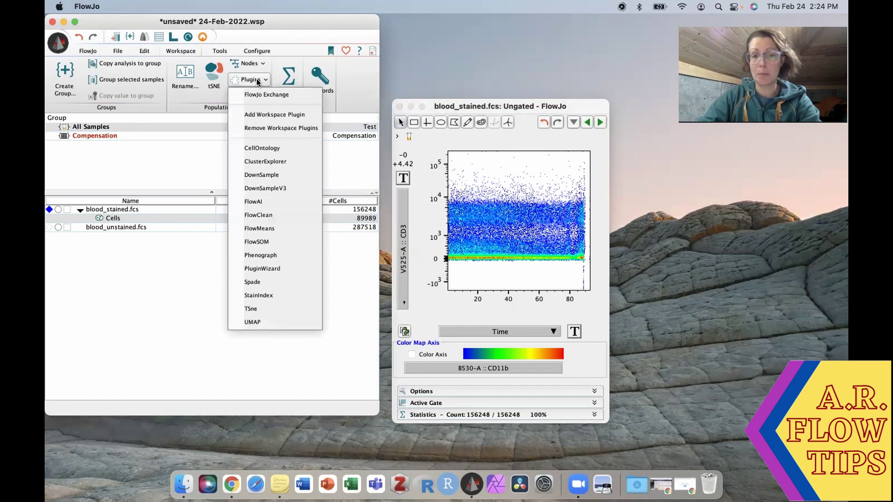
click(249, 201)
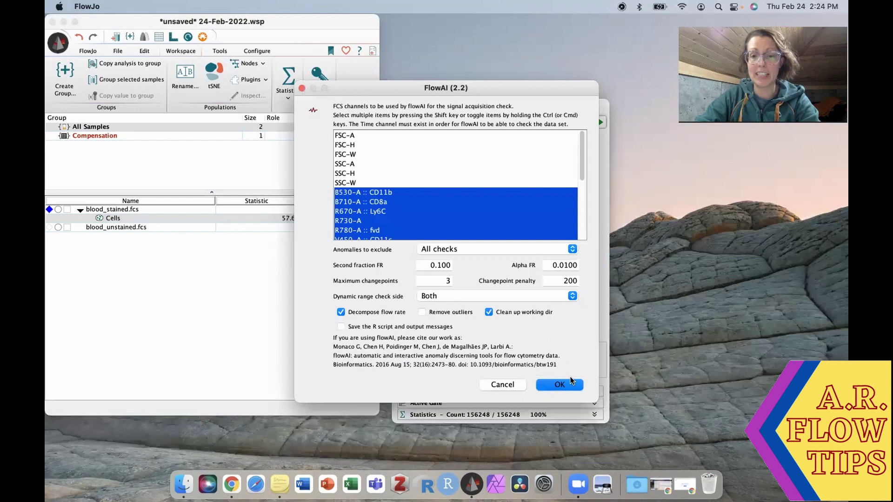
click(560, 385)
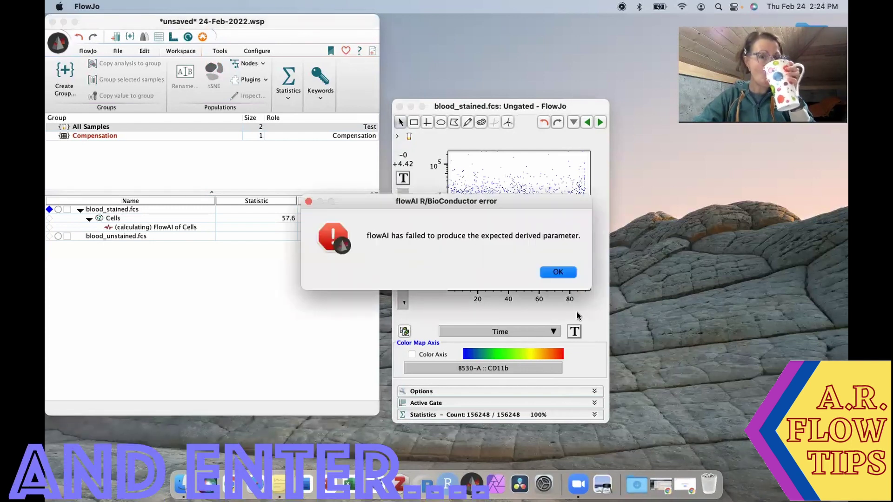
click(554, 273)
- Delete the failed FlowAI population from the workspace
click(144, 226)
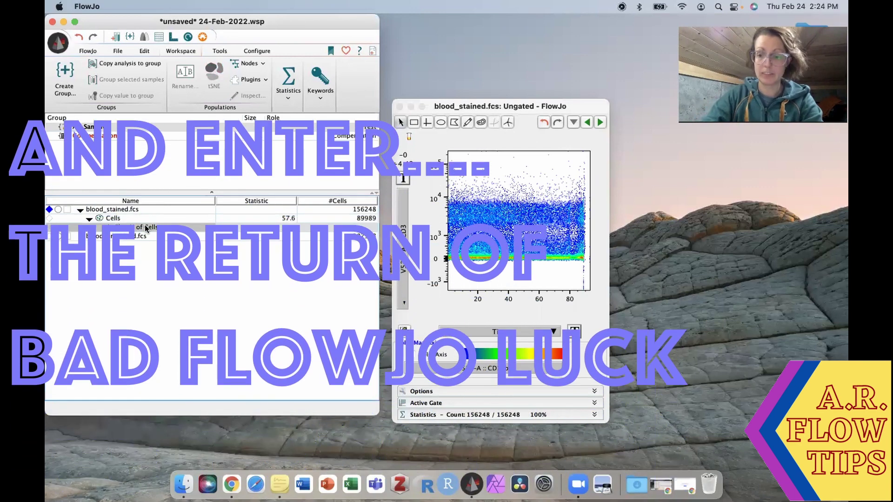
key(Delete)
click(318, 229)
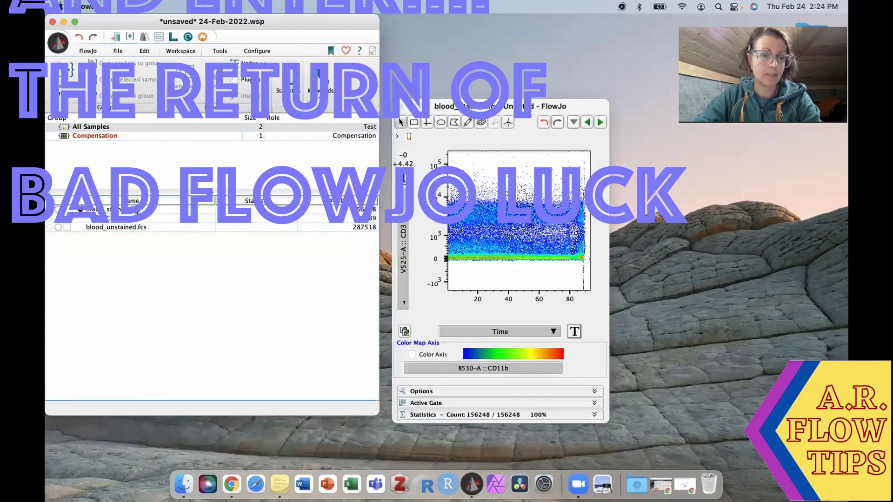
click(251, 79)
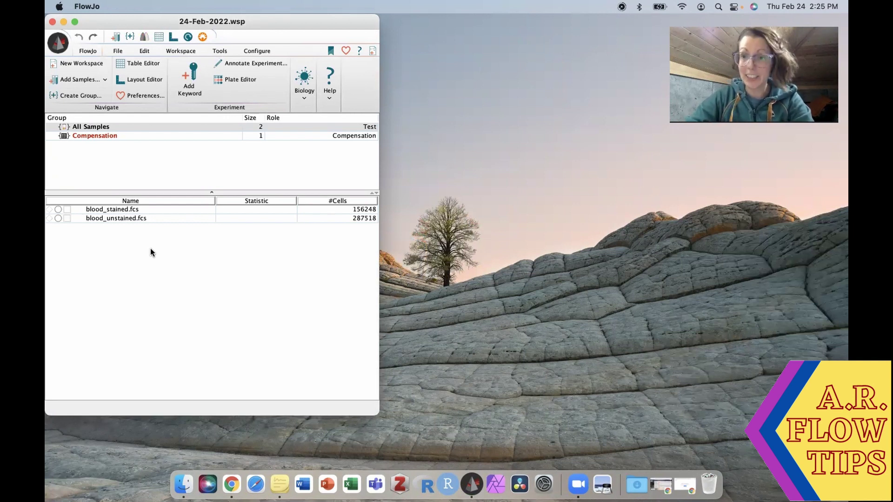
- Run the FlowAI plugin with default settings on blood_stained.fcs
click(108, 210)
click(186, 51)
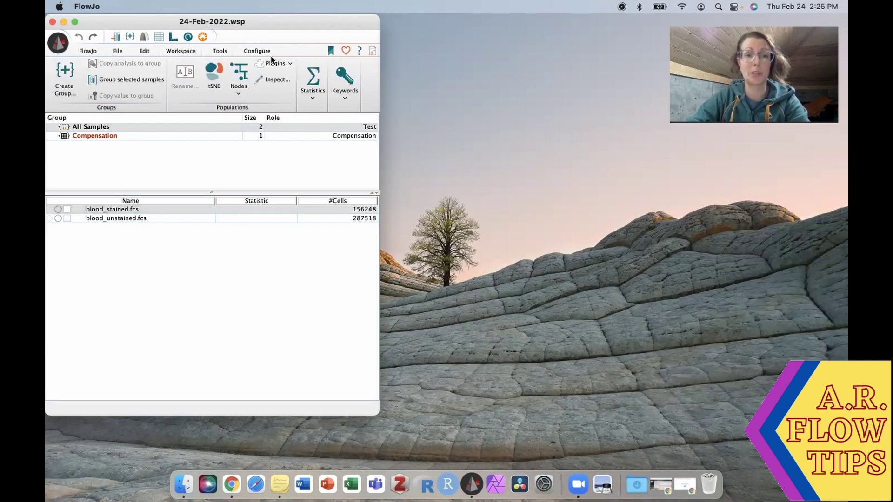
click(275, 63)
click(285, 186)
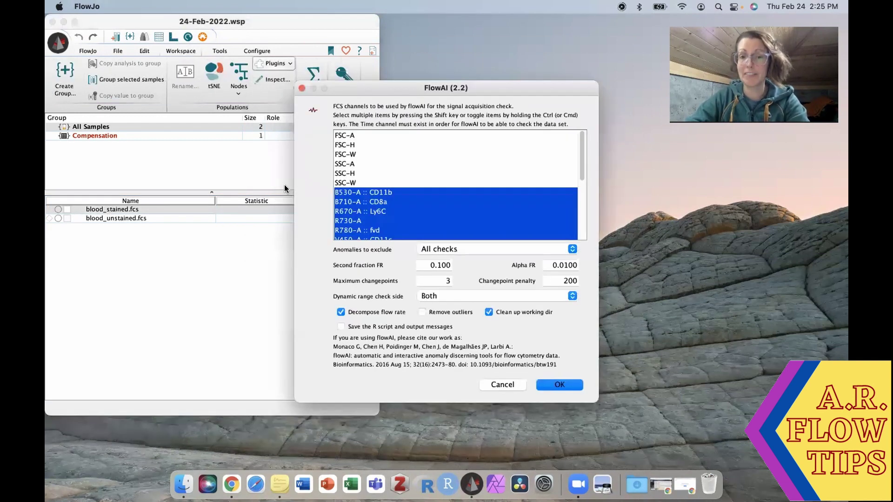
click(558, 385)
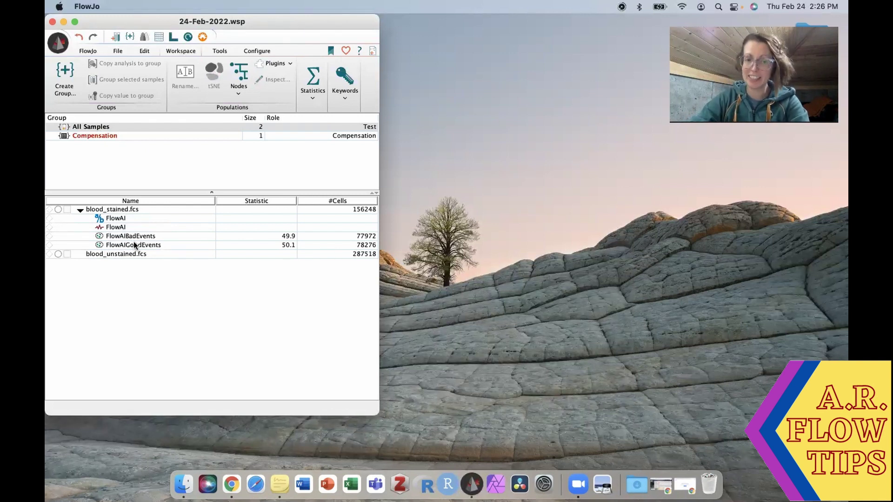
- Plot blood_stained's FlowAIGoodEvents as V525-A :: CD3 against Time
click(139, 244)
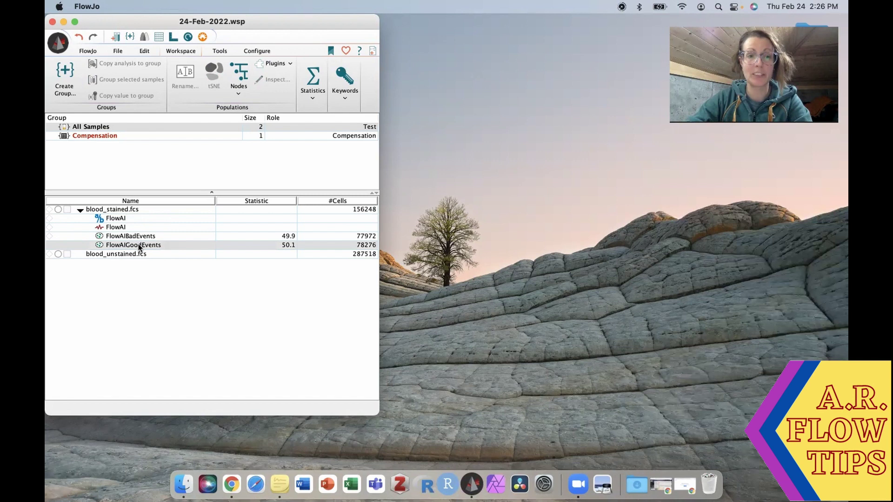
double_click(138, 244)
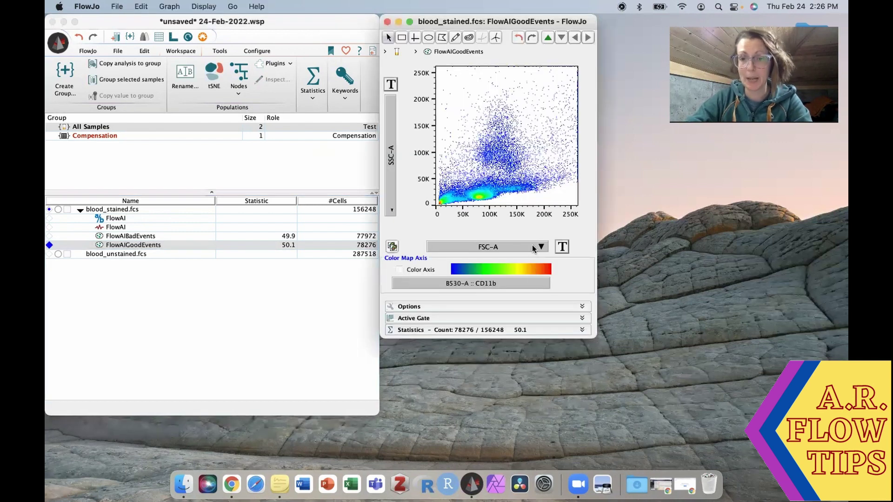
click(532, 245)
scroll(576, 442, down, 3)
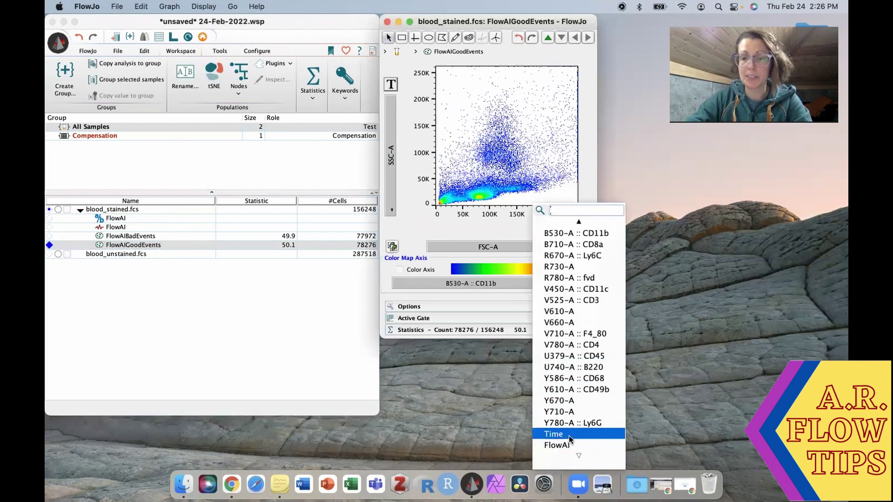
click(560, 434)
click(389, 208)
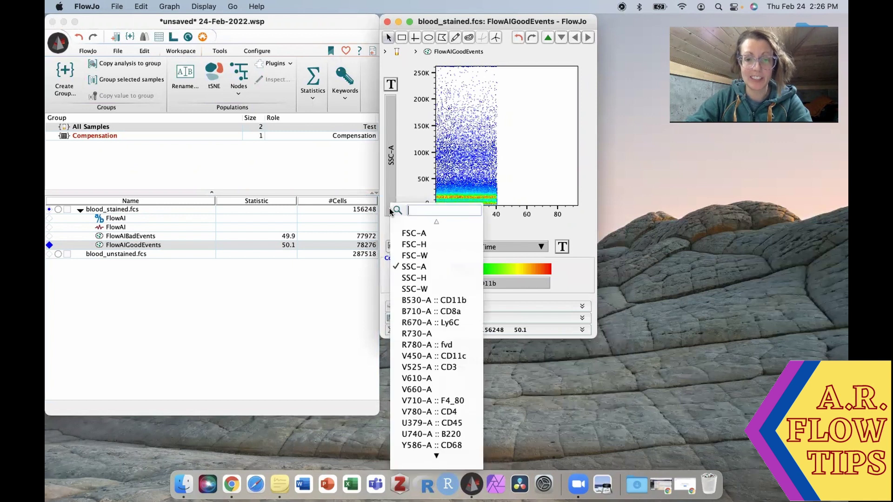
click(442, 365)
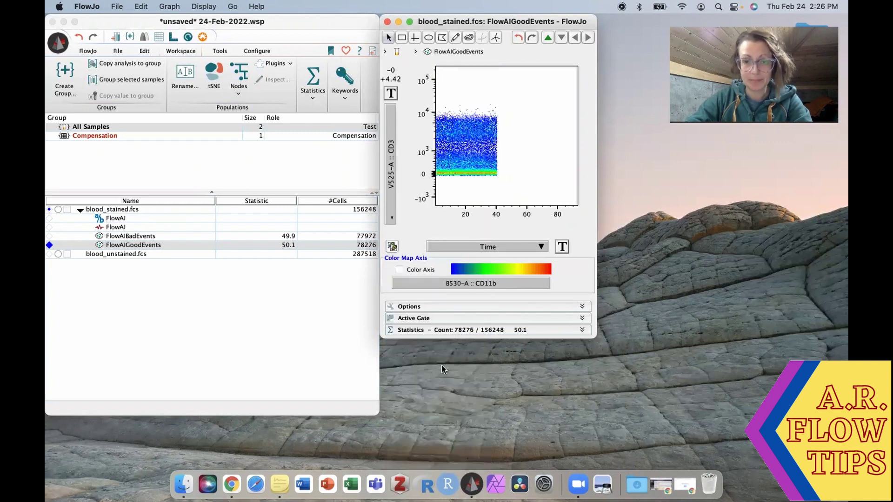
- Place that plot in a new layout and overlay FlowAIBadEvents on it
drag(563, 22, 527, 116)
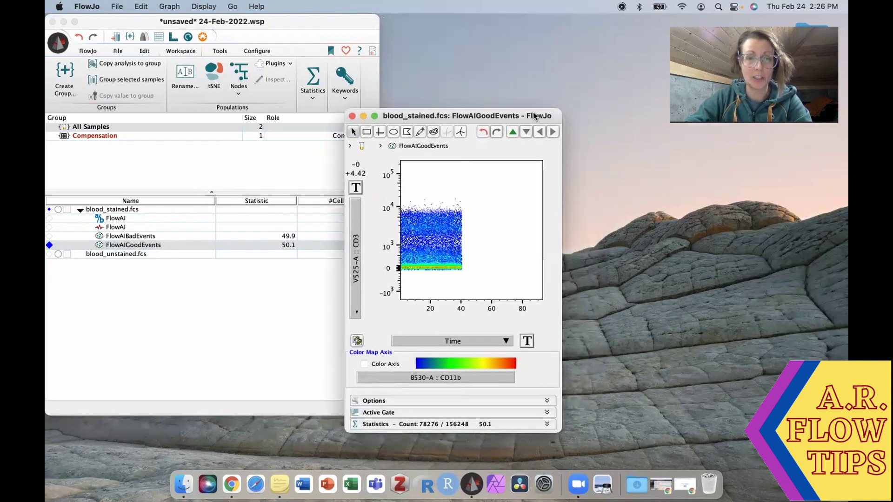
click(173, 37)
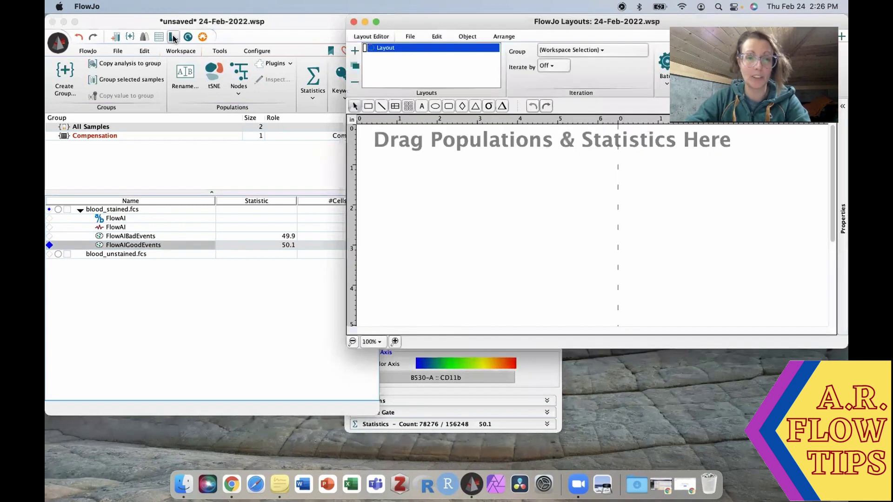
click(136, 267)
drag(514, 214, 500, 210)
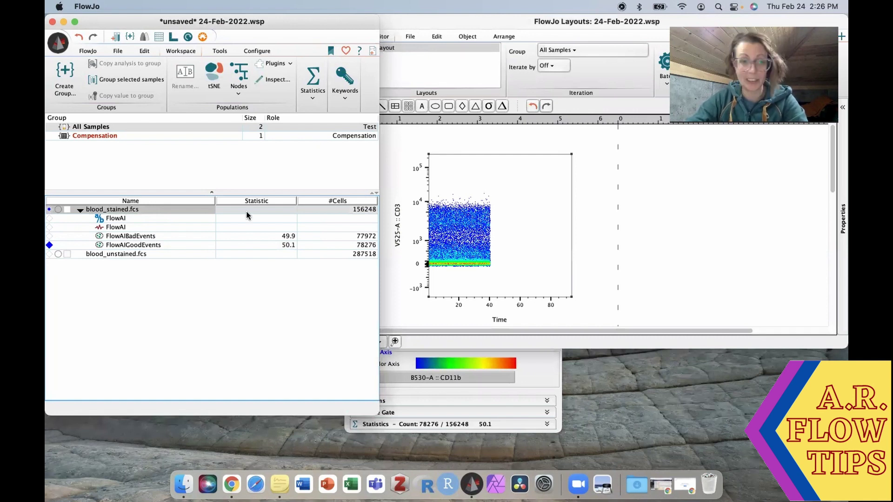
click(139, 235)
drag(139, 236, 528, 207)
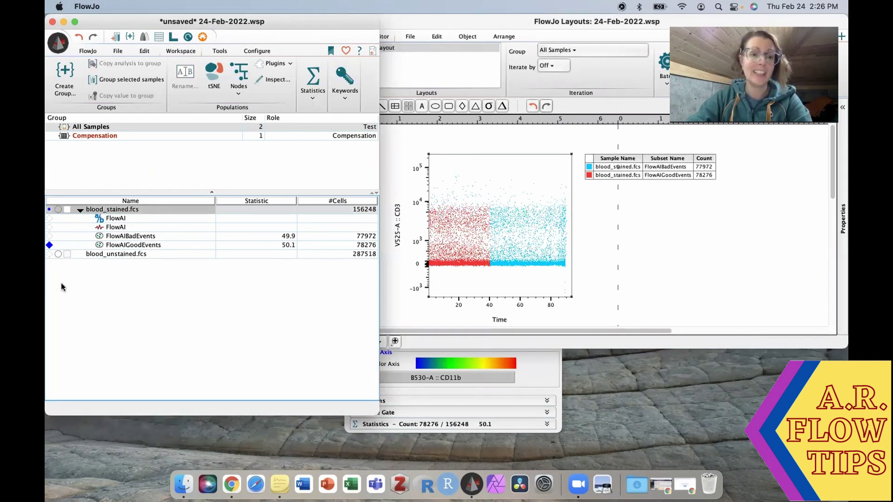
click(131, 256)
- Run the FlowAI plugin with default settings on blood_unstained.fcs
click(270, 66)
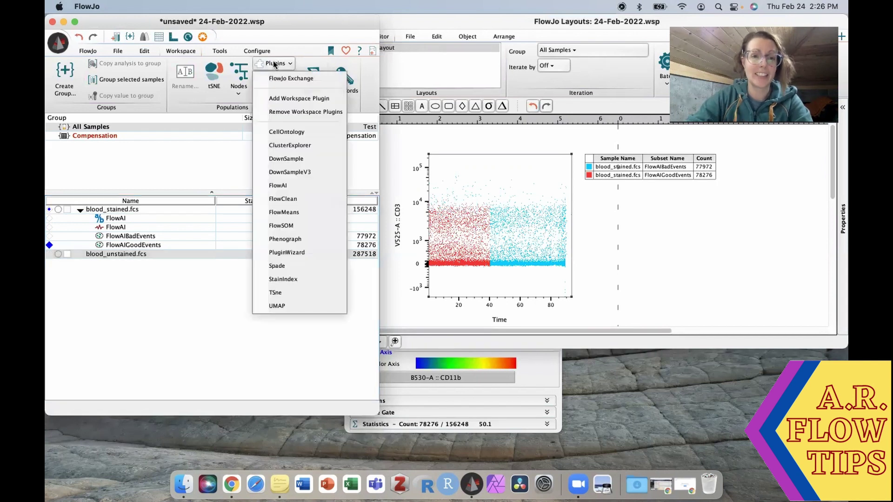
click(277, 186)
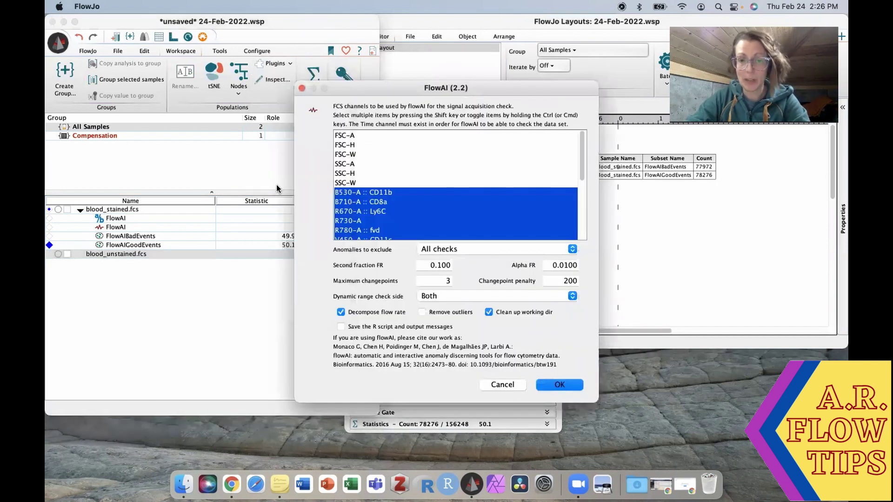
click(572, 384)
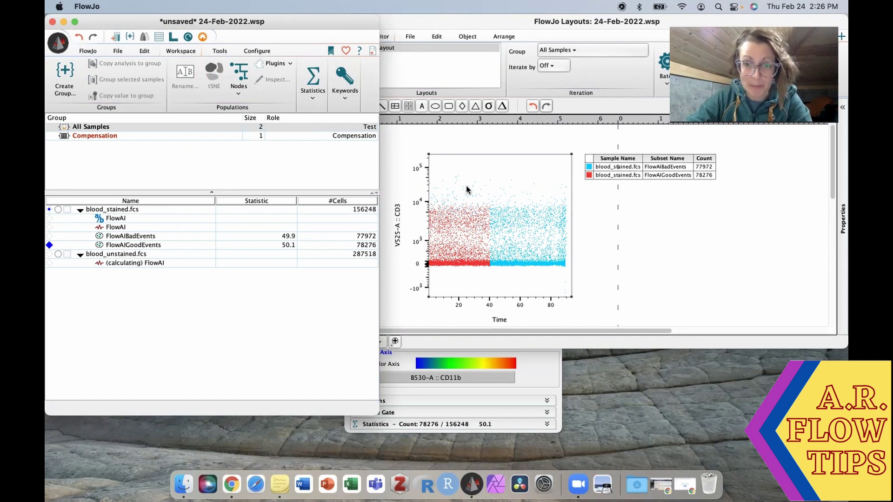
- Enlarge the Layouts window downward and zoom it out to 66%
click(477, 283)
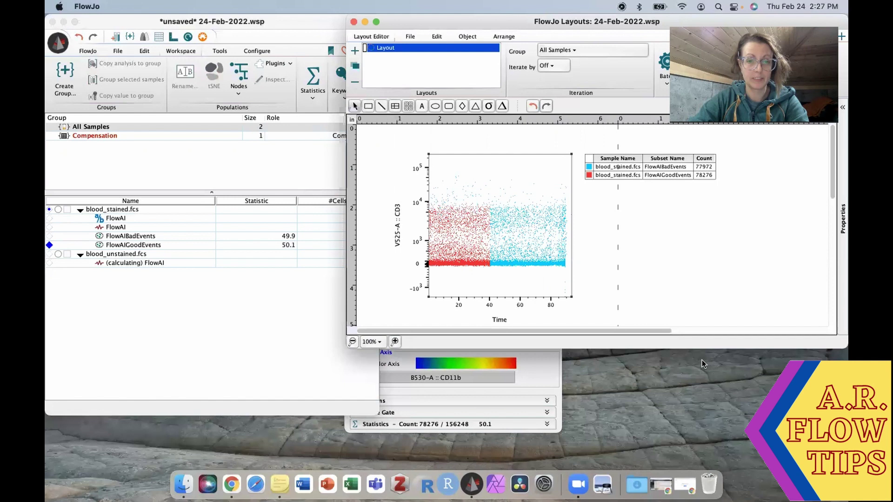
drag(674, 350, 674, 421)
key(super+minus)
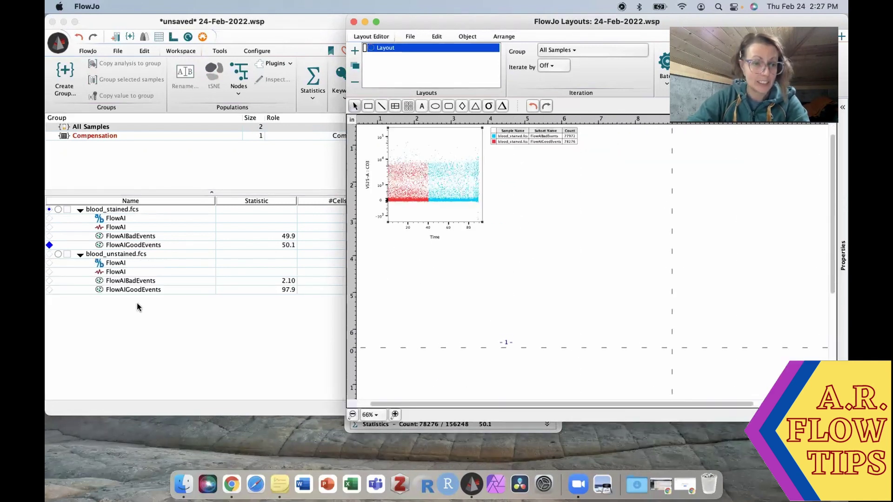
- Plot blood_unstained's FlowAIGoodEvents with Time on x and V525-A :: CD3 on y
double_click(134, 290)
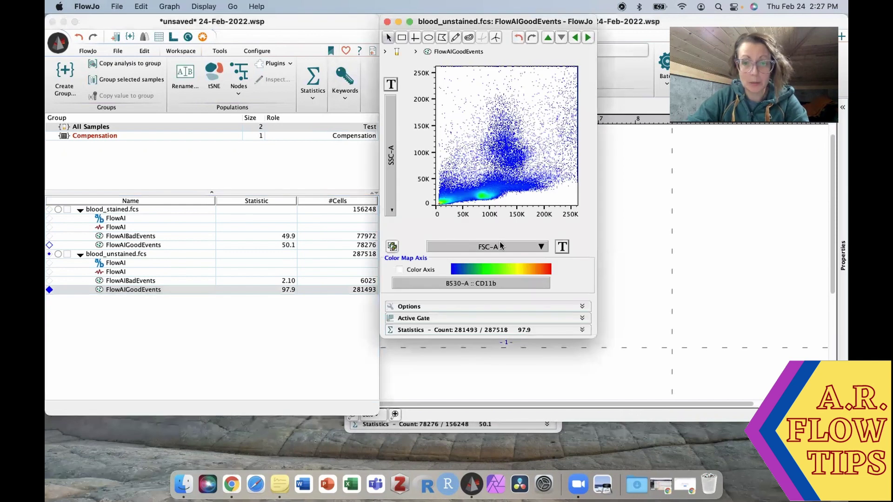
click(501, 246)
scroll(546, 446, down, 3)
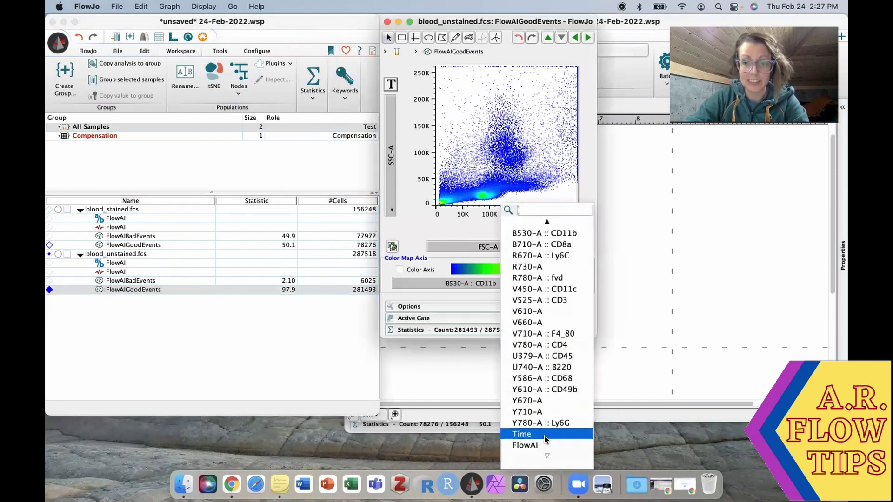
click(545, 435)
click(391, 209)
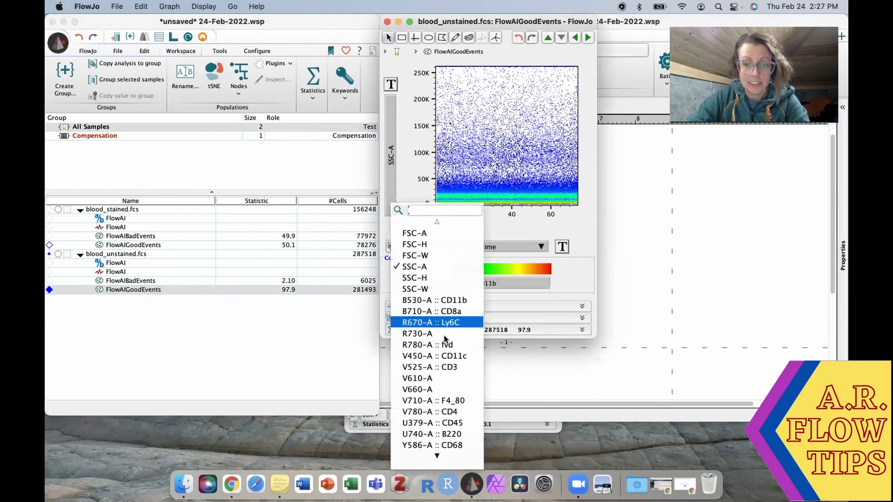
click(445, 366)
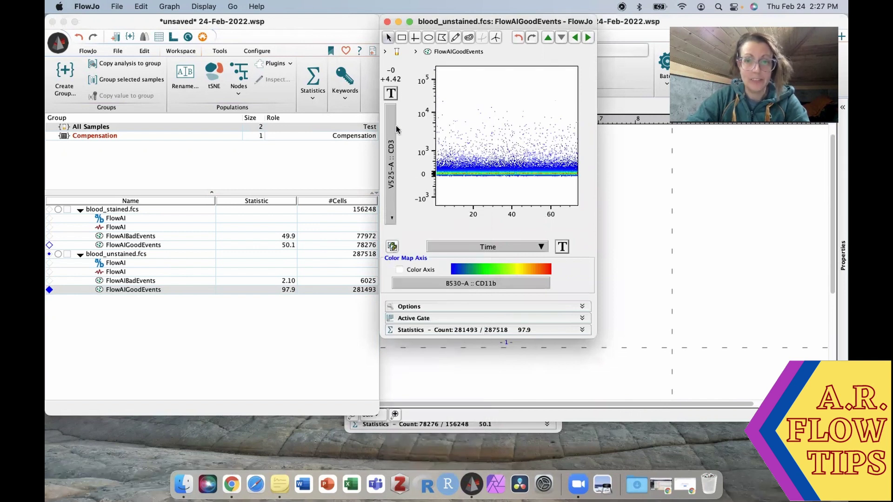
- Add blood_unstained's good-events plot to the layout and overlay its FlowAIBadEvents on it
click(387, 21)
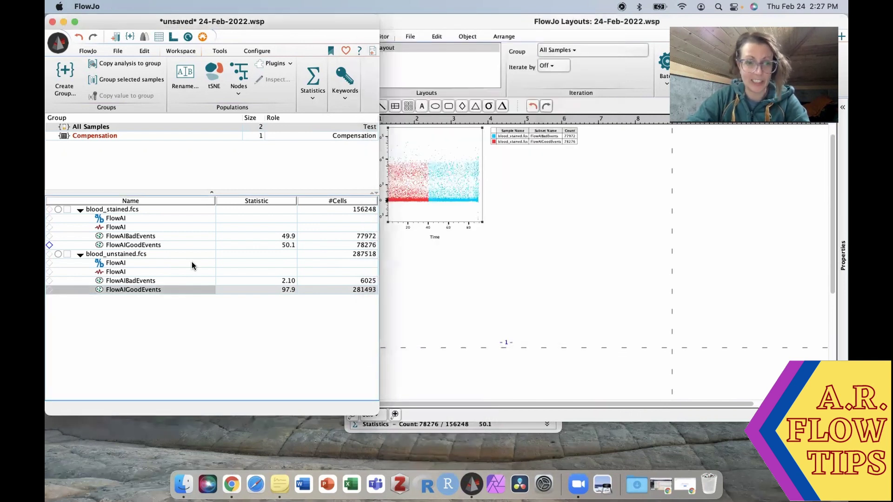
drag(139, 289, 434, 275)
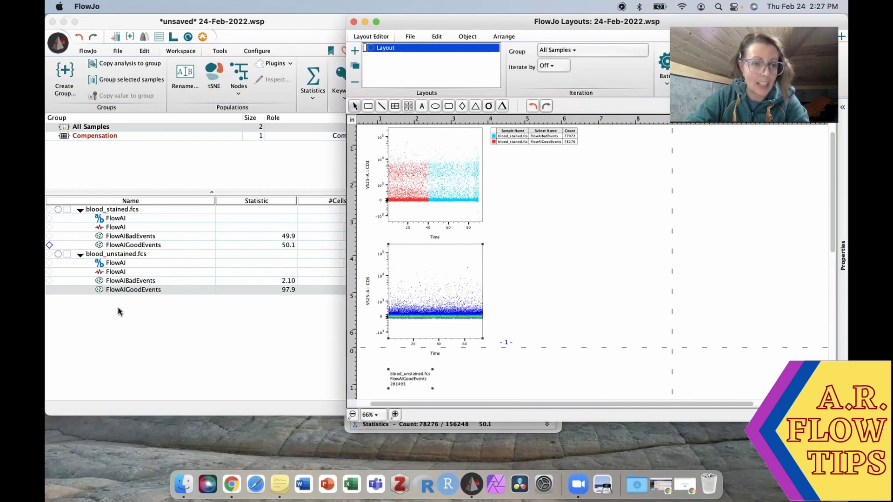
drag(130, 283, 443, 269)
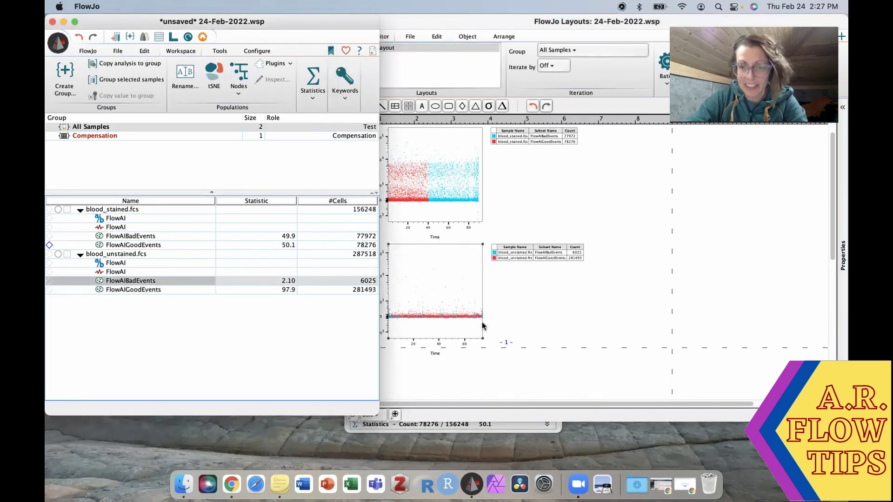
click(562, 293)
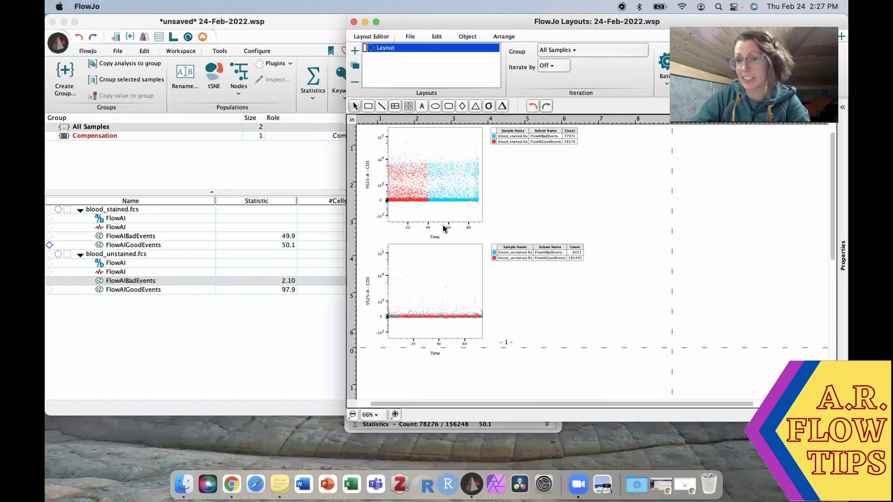
click(243, 352)
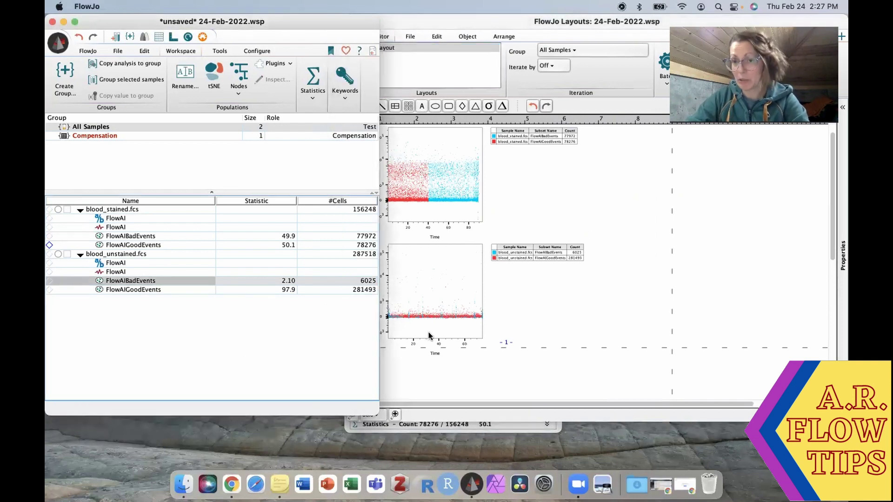
click(507, 348)
- Close the Layouts window and the blood_stained graph window
drag(646, 23, 661, 137)
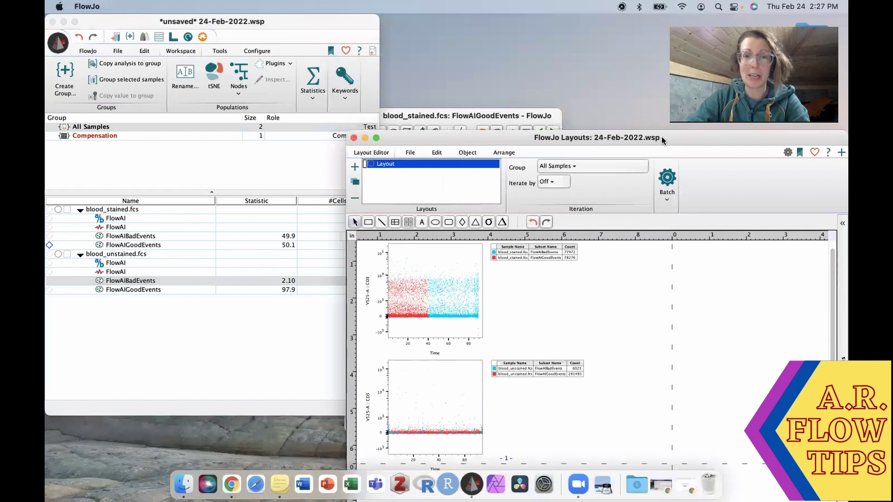
click(353, 139)
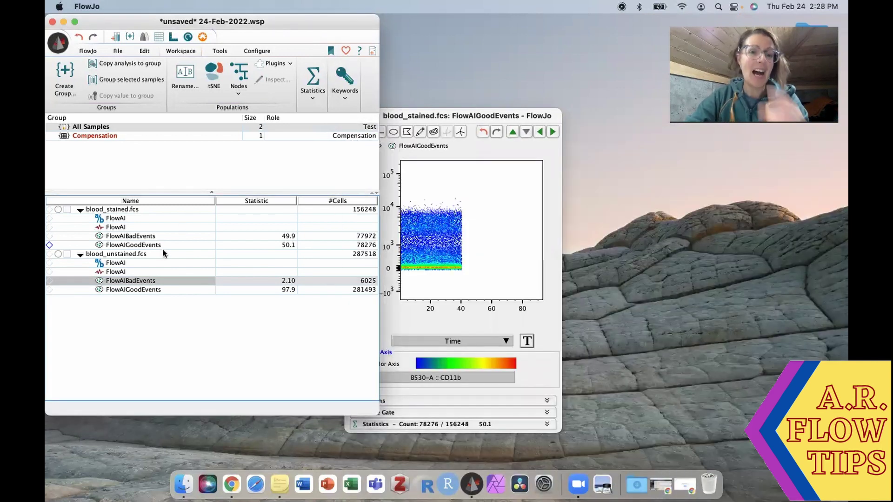
click(439, 115)
click(351, 115)
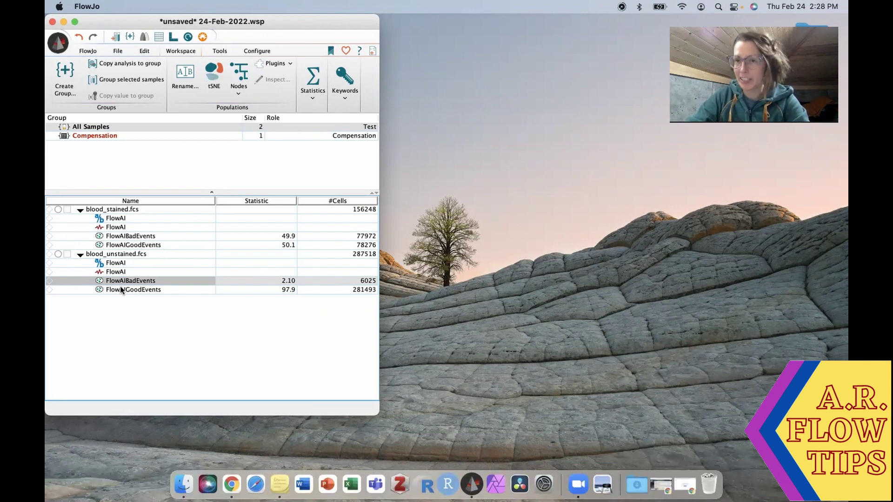
click(136, 247)
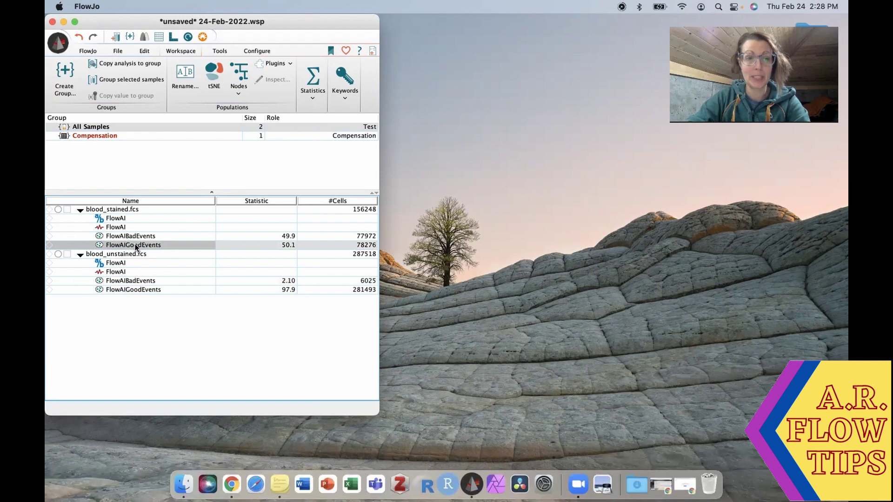
- Export blood_stained's FlowAIGoodEvents with file prefix 'FlowAI Good Cells_blood_stained'
right_click(135, 246)
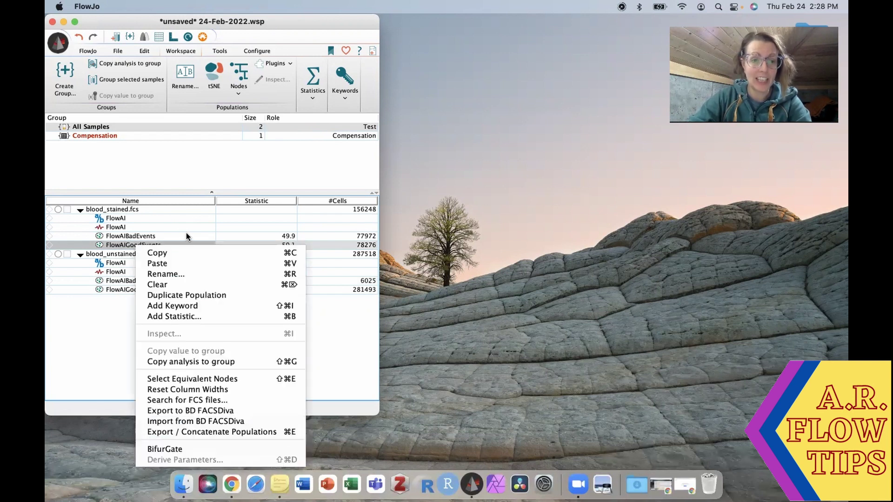
click(220, 432)
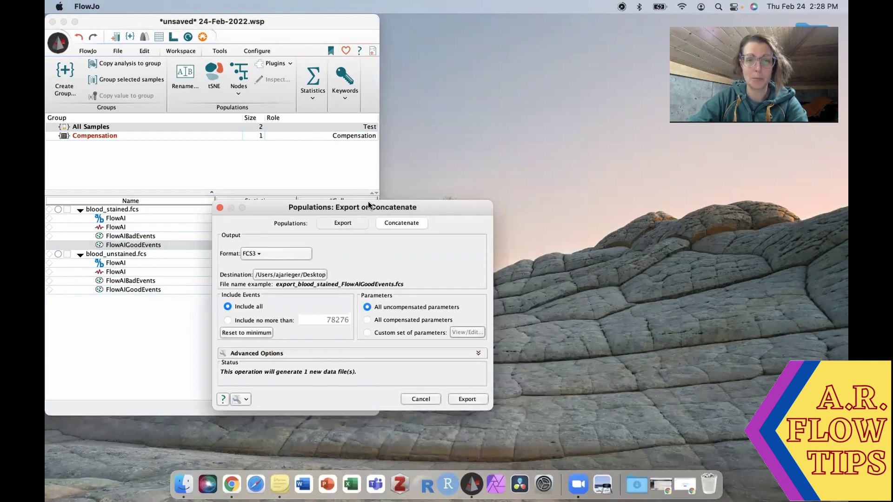
drag(368, 205, 545, 177)
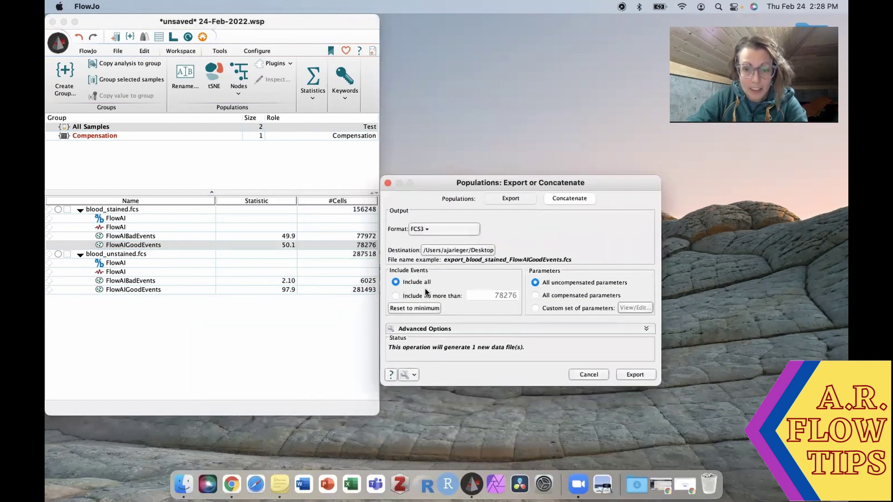
click(646, 329)
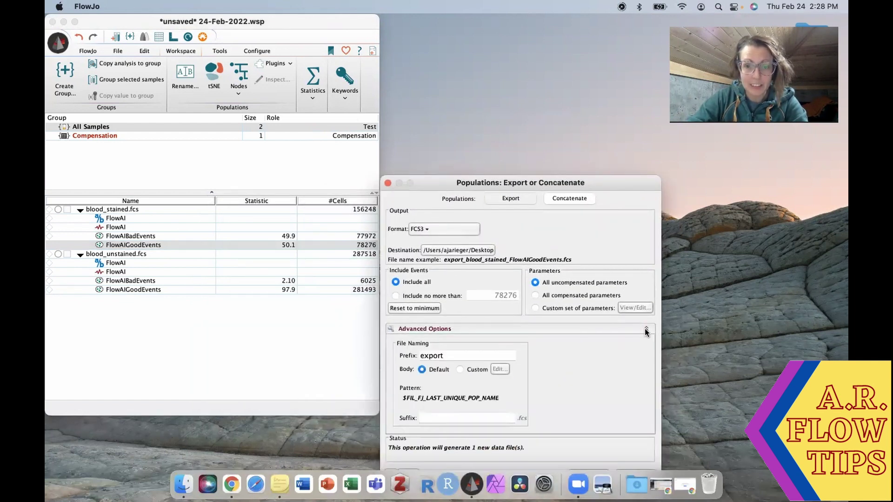
click(456, 357)
drag(456, 360, 385, 361)
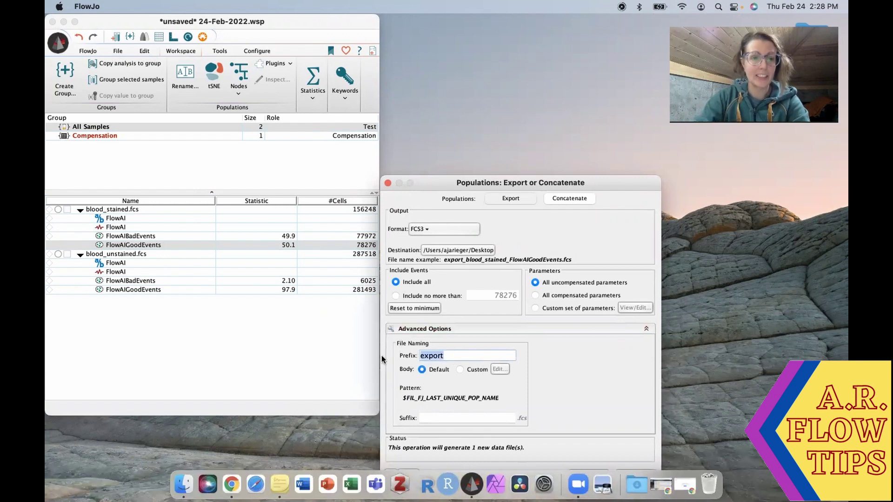
text(blo)
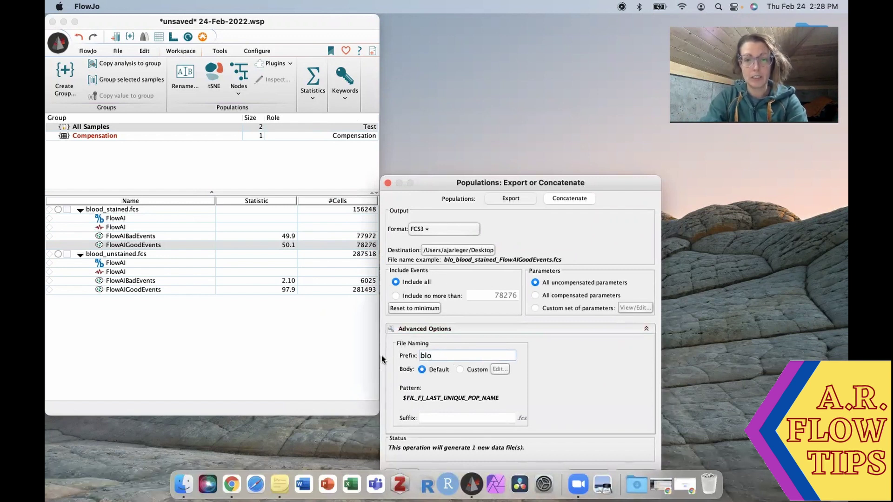
key(BackSpace)
key(BackSpace)
key(BackSpace)
text(FlowAI)
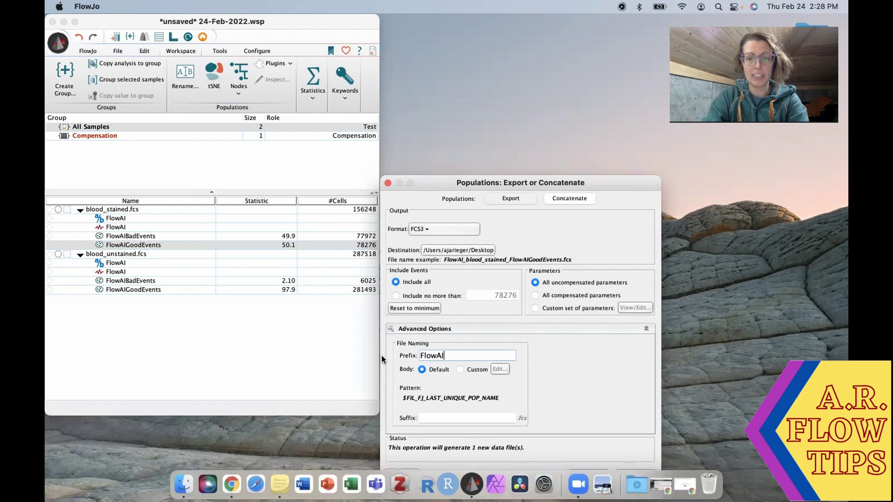
text( Good Cell)
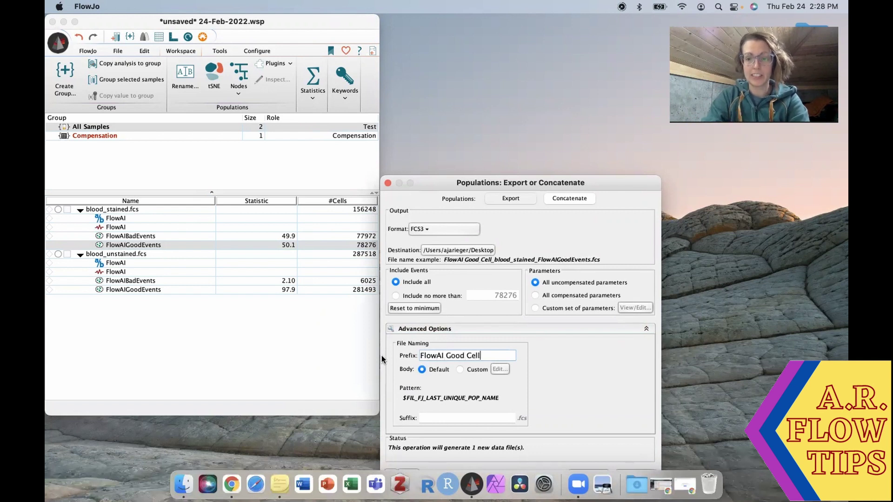
text(s_blo)
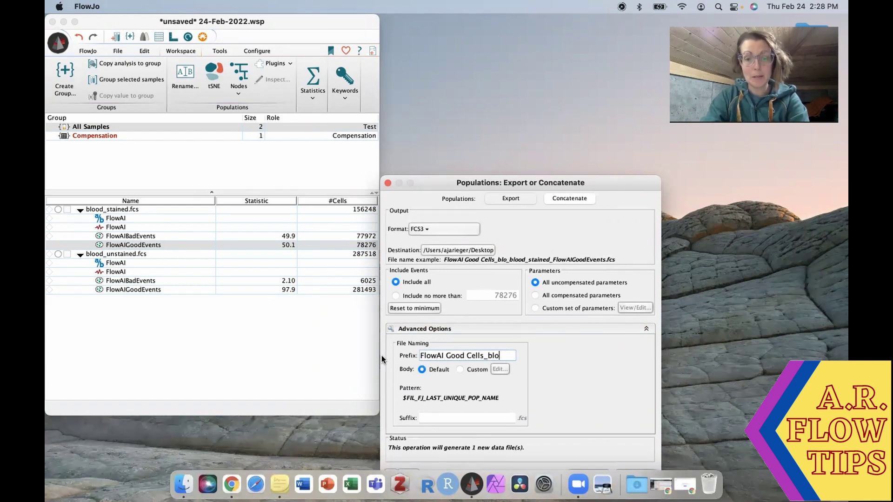
text(od_)
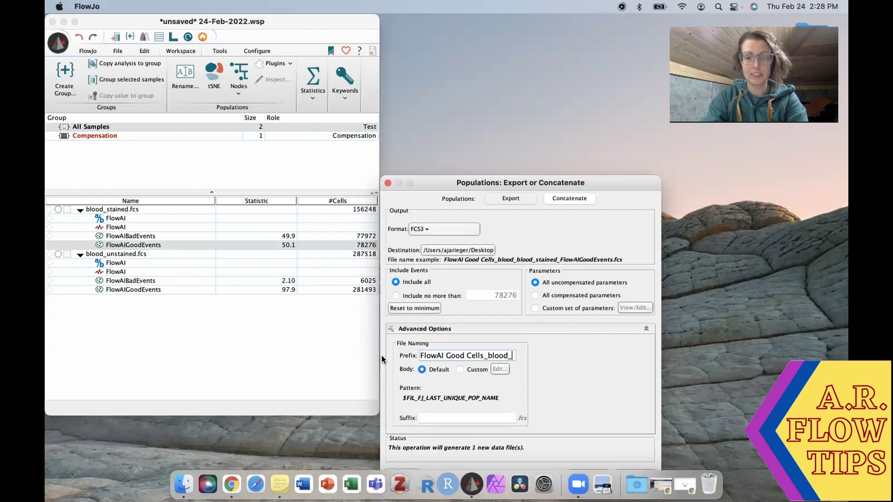
text(ate)
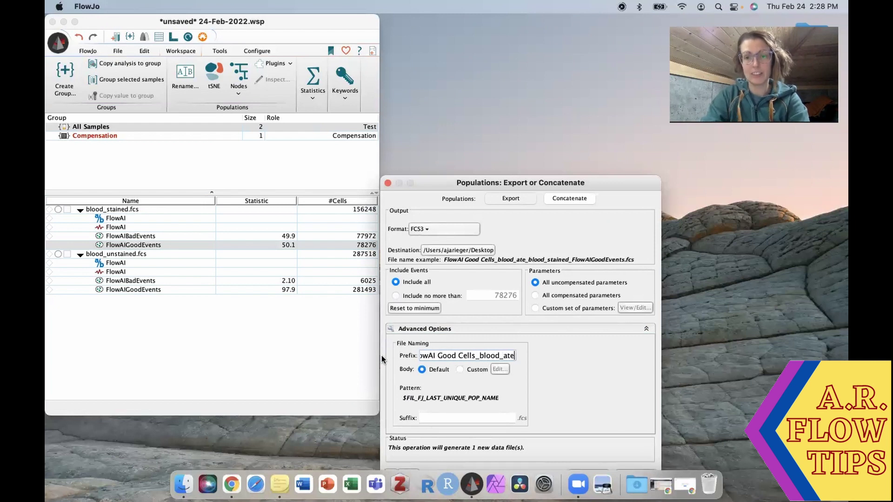
key(BackSpace)
key(BackSpace)
key(BackSpace)
text(stained)
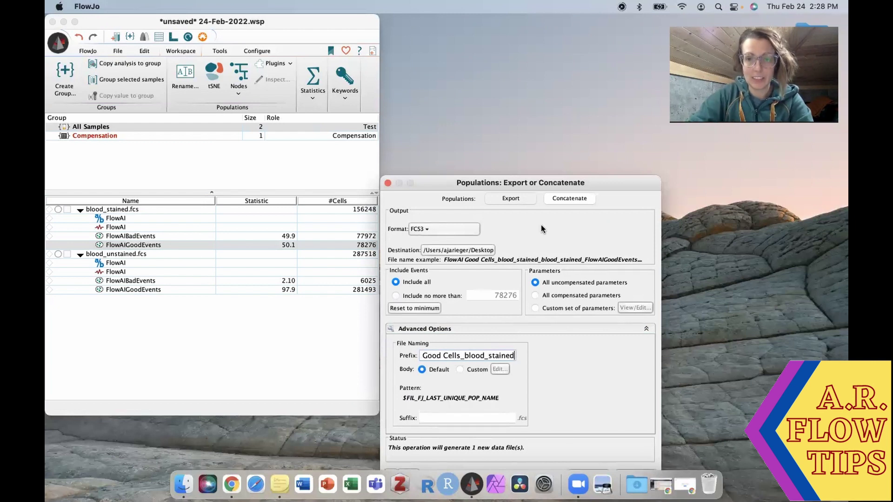
- Write the new FCS file and load it into the existing workspace
drag(539, 180, 538, 124)
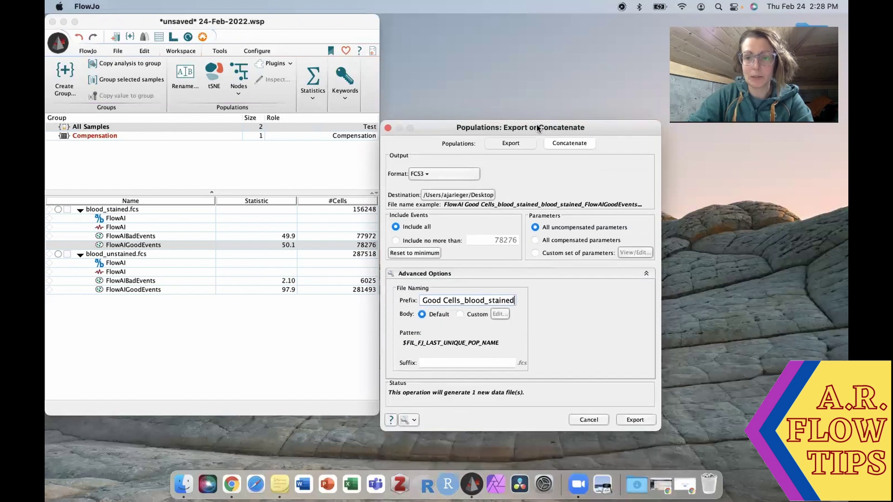
click(632, 418)
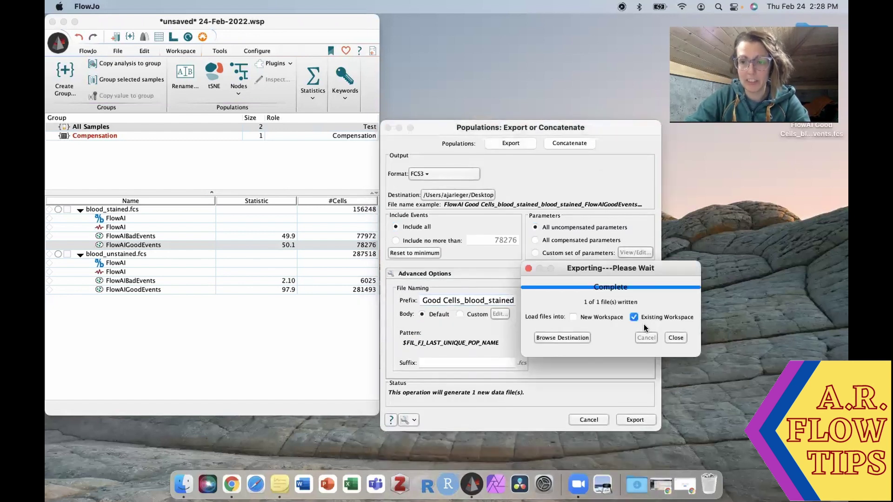
click(675, 338)
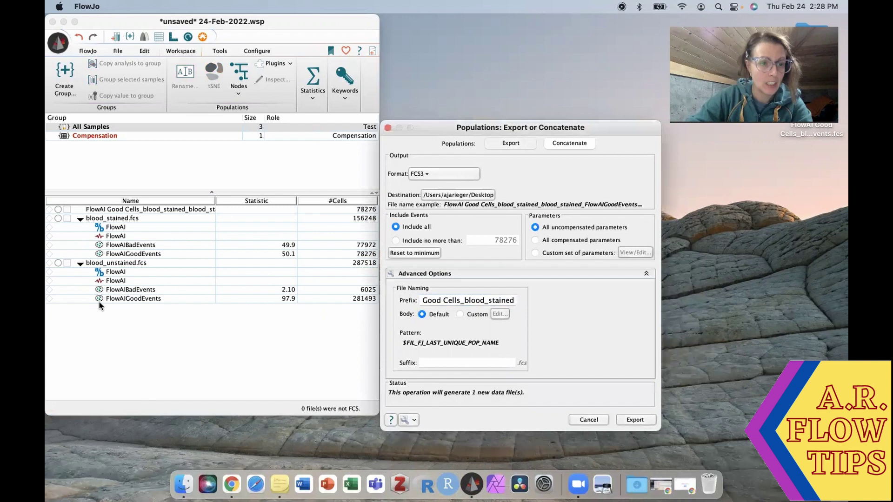
click(590, 420)
click(142, 299)
- Export blood_unstained's FlowAIGoodEvents with prefix 'FlowAI Good Cells_blood_unstained' and add it to the workspace
right_click(143, 300)
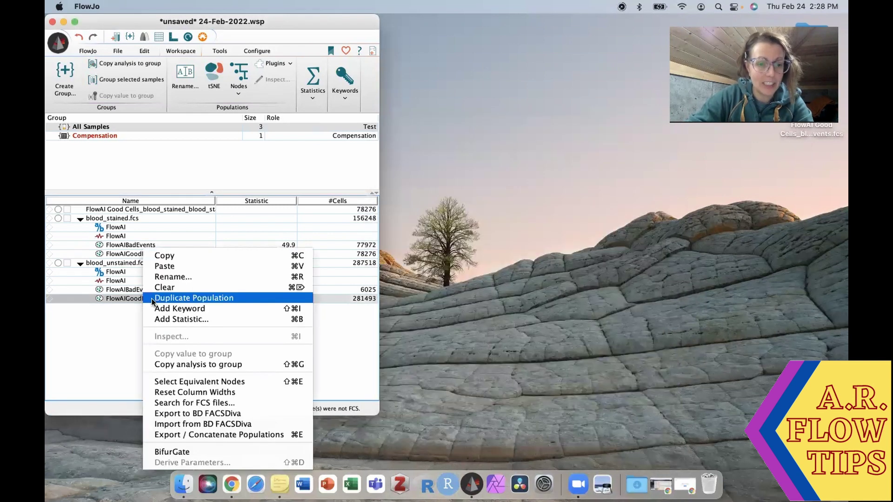
click(214, 435)
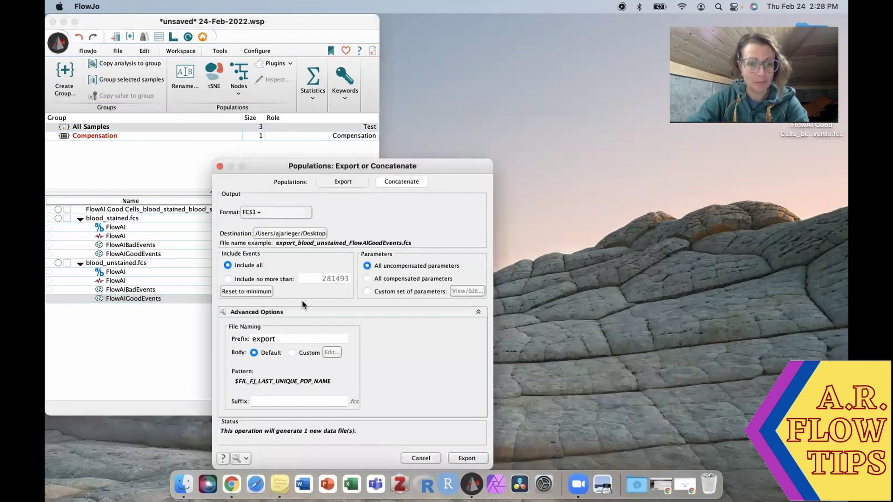
drag(280, 340, 222, 340)
text(Flow)
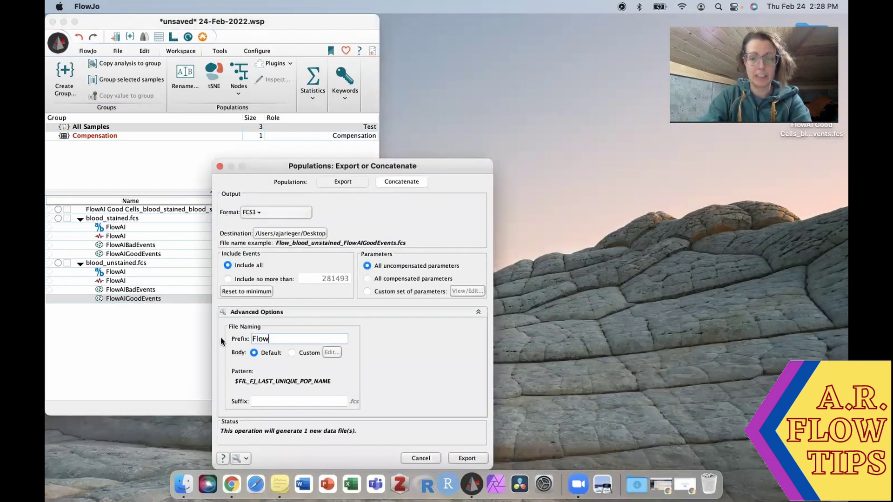
text(AI Bad)
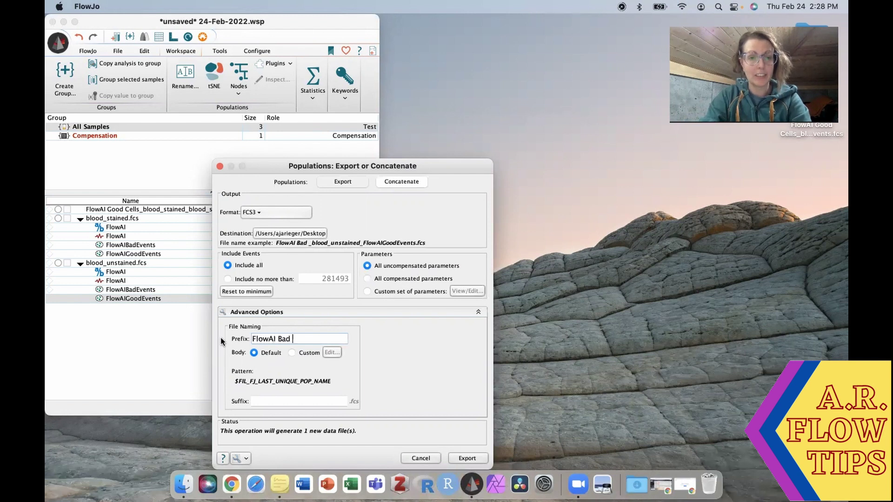
key(BackSpace)
key(BackSpace)
key(BackSpace)
key(BackSpace)
text(Good Cells)
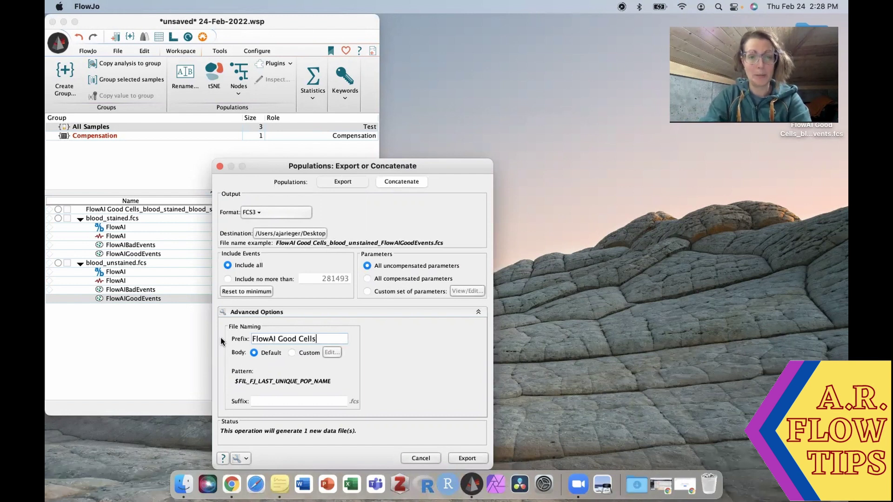
text(_bllod-)
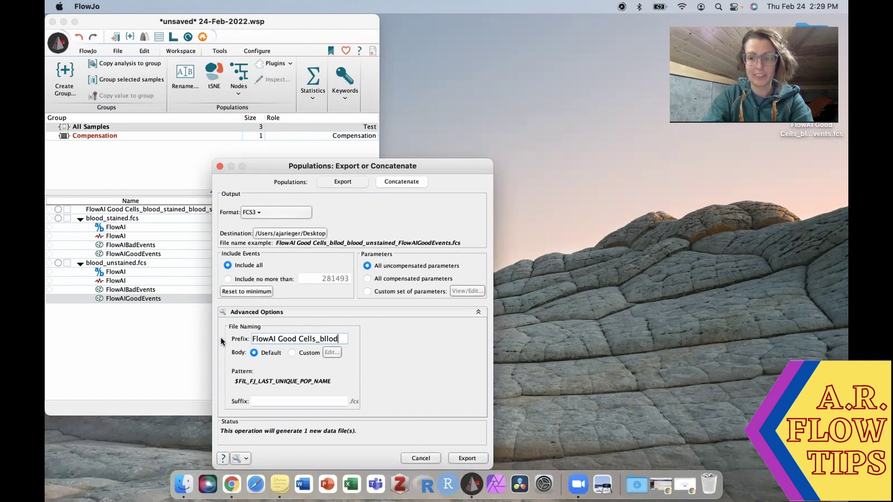
key(BackSpace)
key(BackSpace)
key(BackSpace)
key(BackSpace)
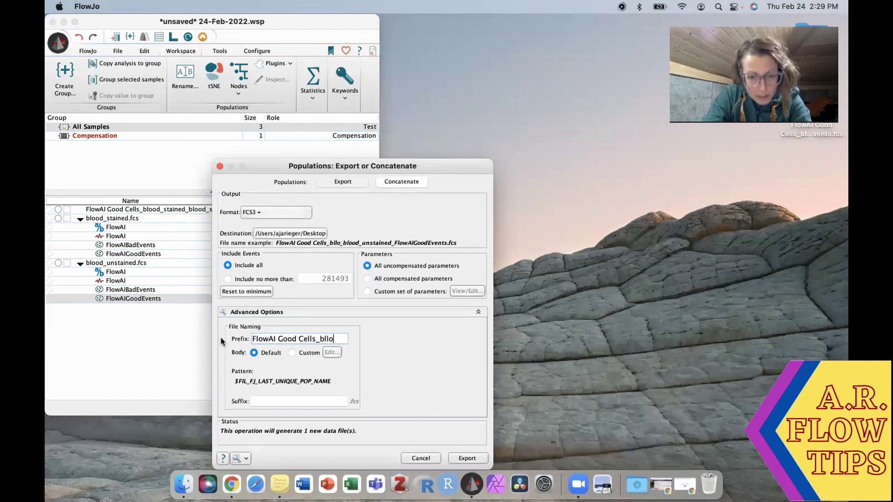
text(ood_)
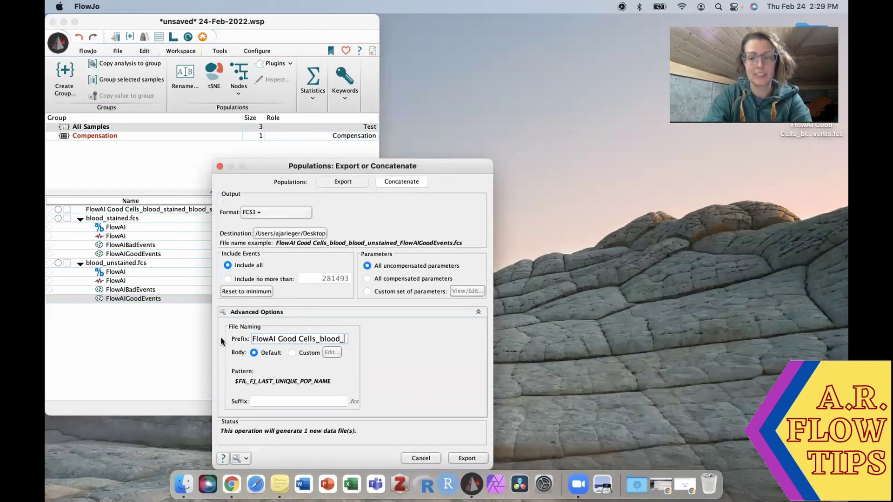
text(unstained)
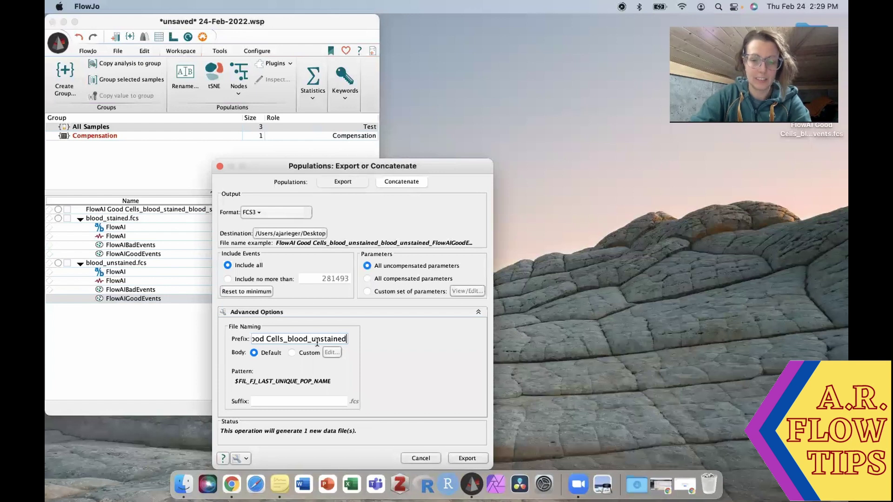
click(459, 458)
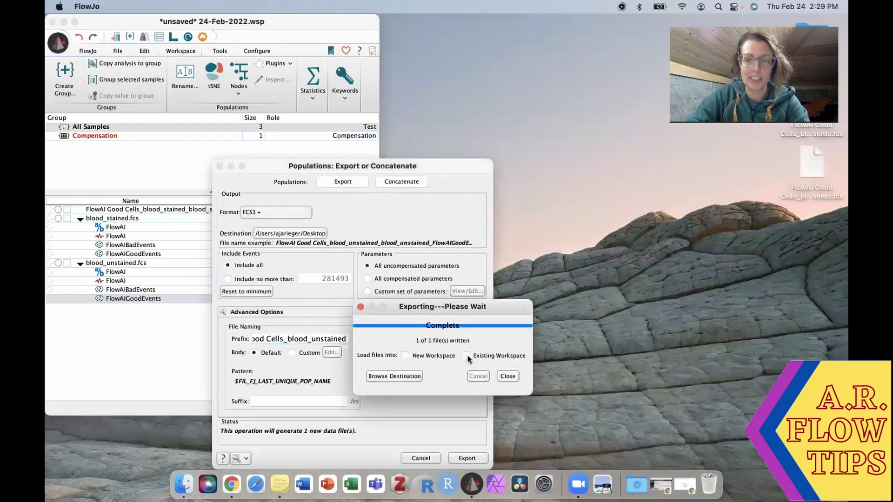
click(508, 376)
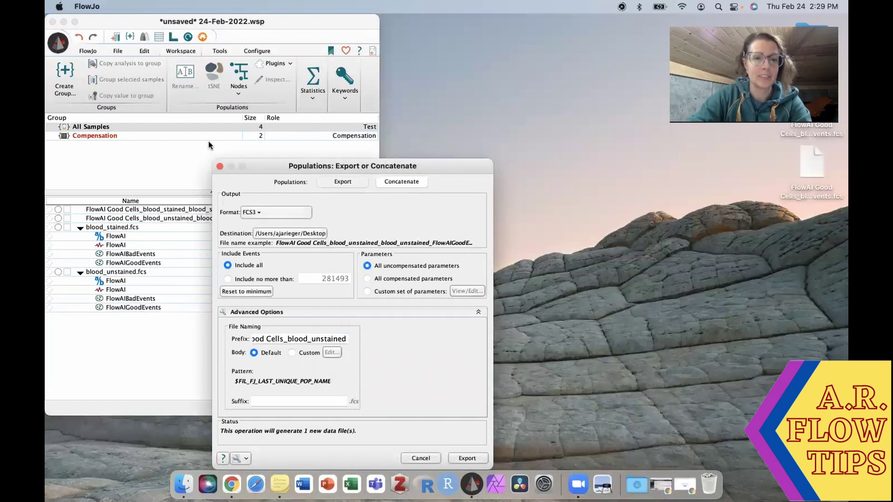
click(219, 166)
- Create a new sample group named 'Good cells'
click(64, 77)
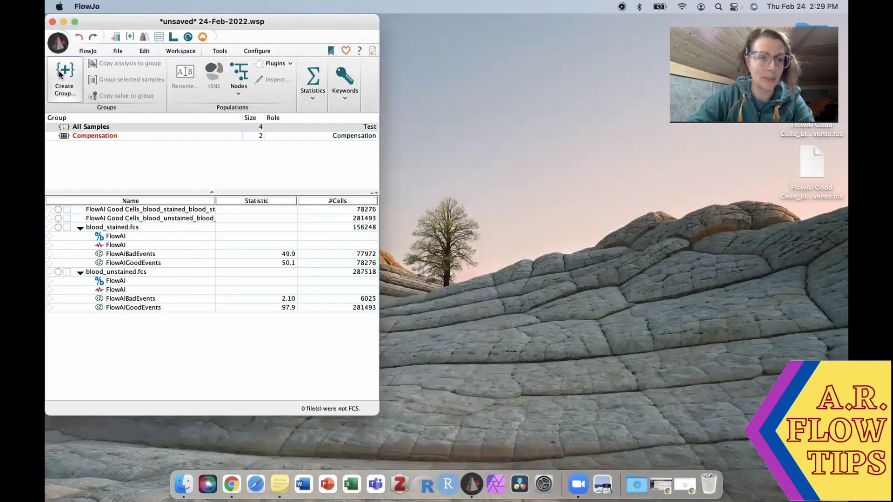
click(166, 65)
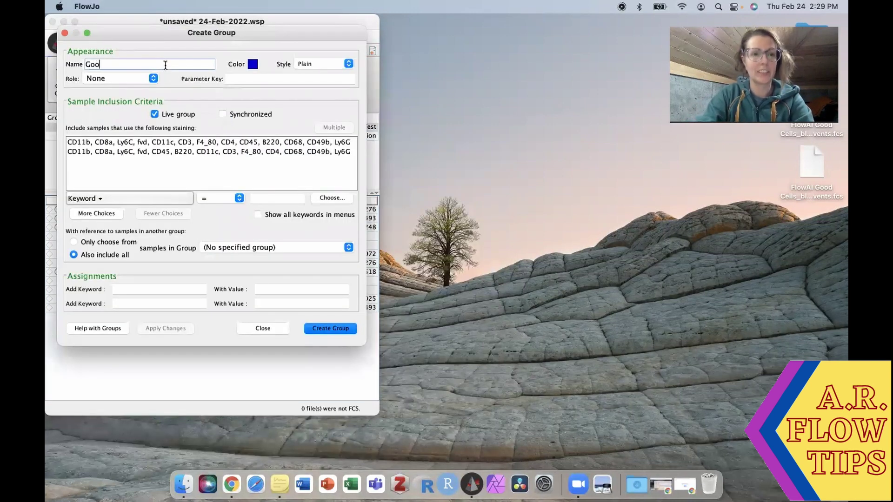
text(Good cells)
key(Return)
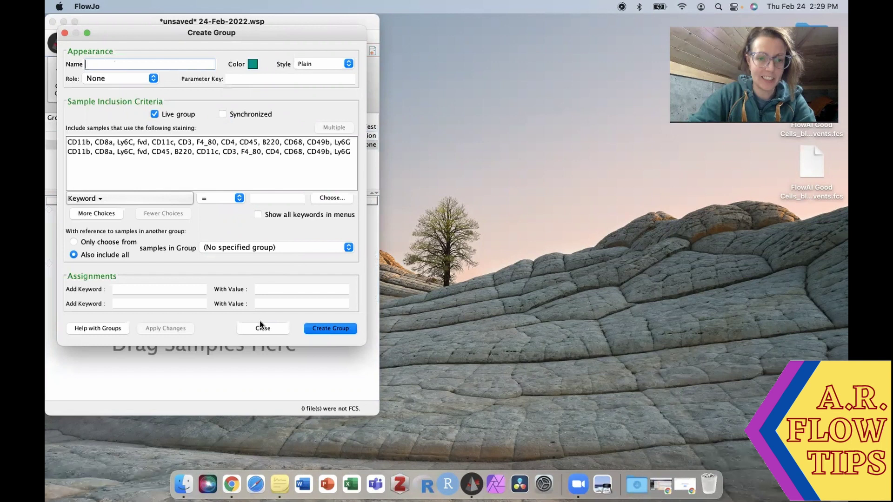
click(262, 327)
- Move both FlowAI Good Cells samples into Good cells and select the unstained one
click(82, 127)
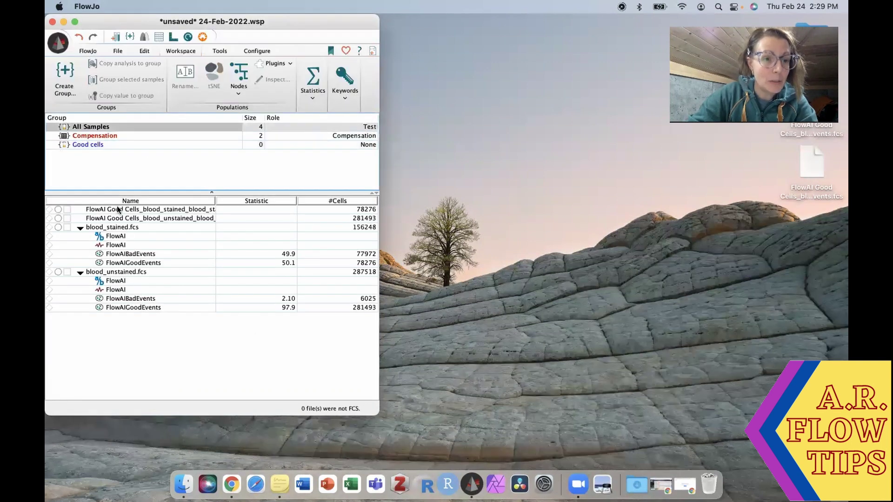
drag(116, 209, 88, 143)
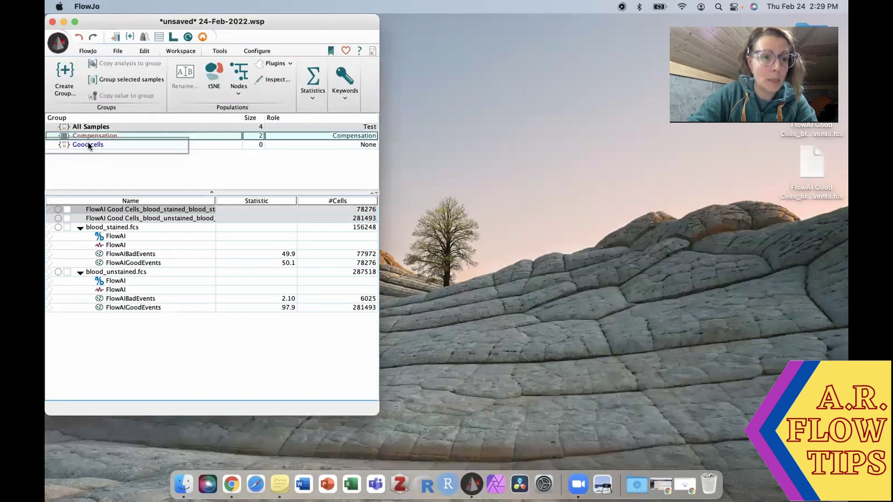
click(87, 144)
click(166, 260)
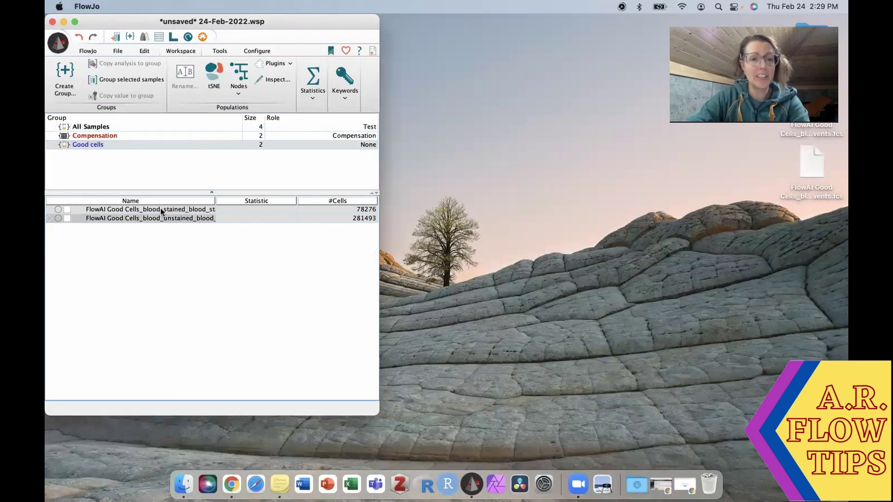
click(160, 207)
click(152, 220)
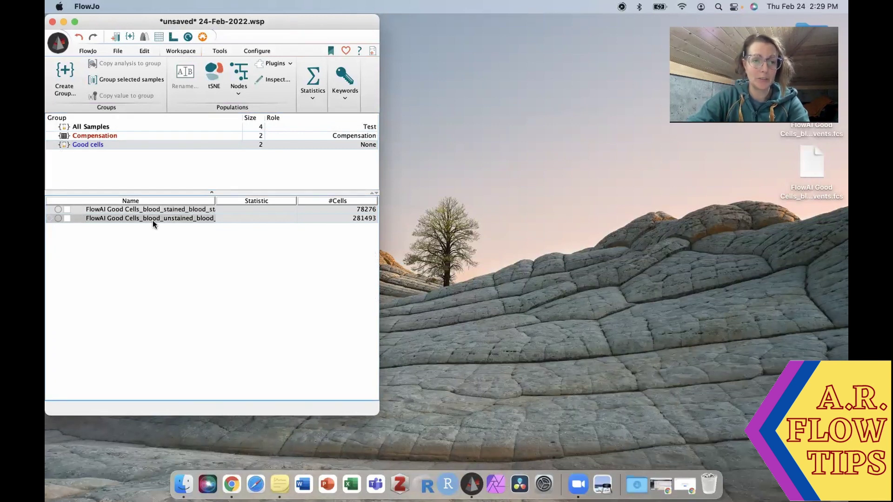
- On the unstained good-cells dot plot, outline the cell cluster with polygon gate vertices
double_click(152, 221)
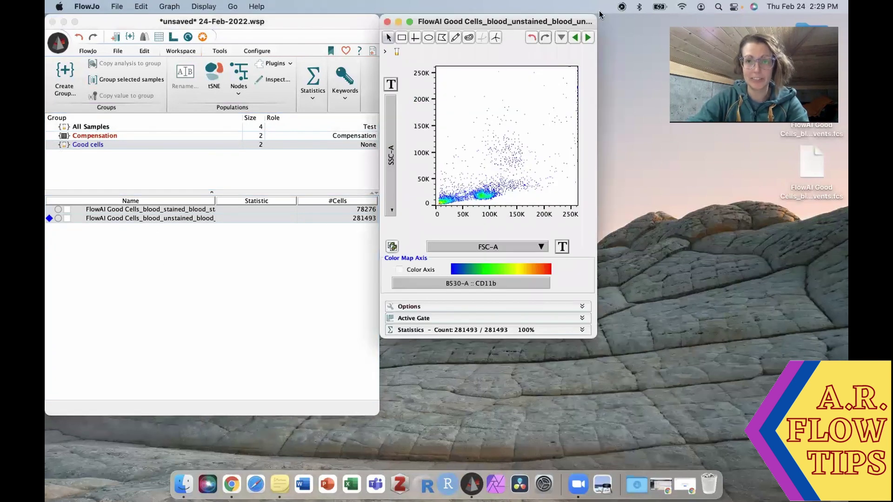
drag(559, 23, 575, 108)
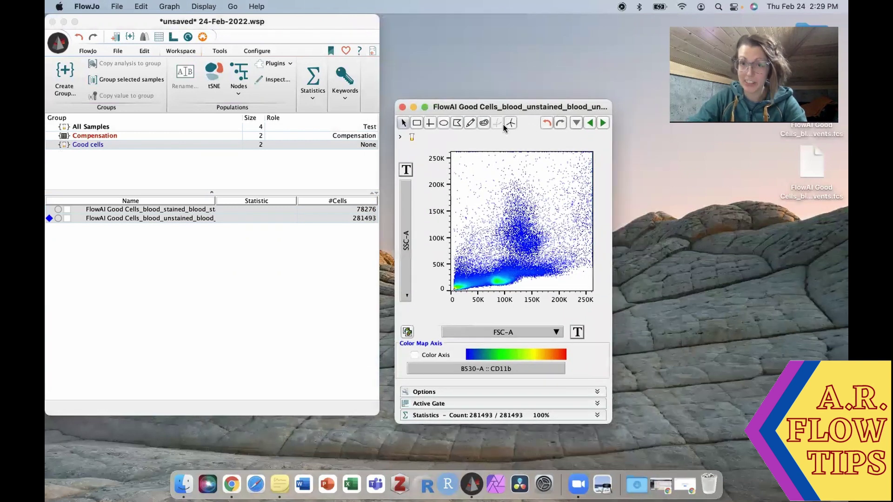
click(455, 124)
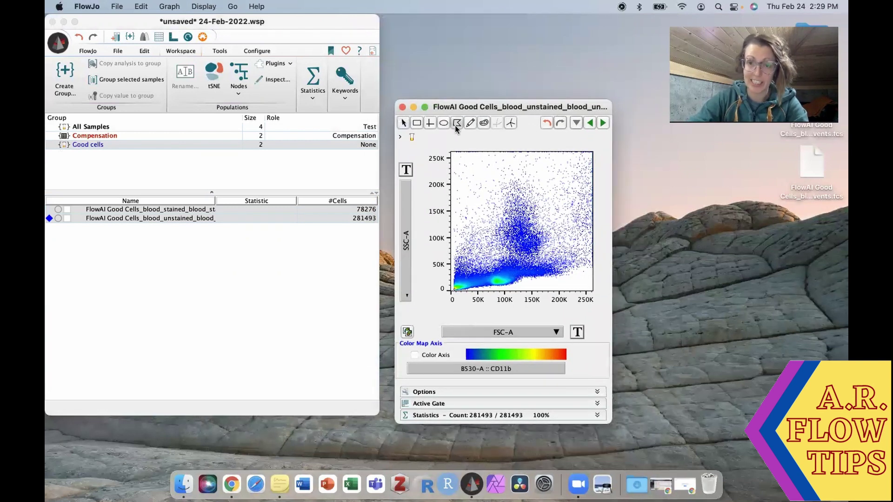
click(513, 289)
click(492, 287)
click(474, 272)
click(472, 214)
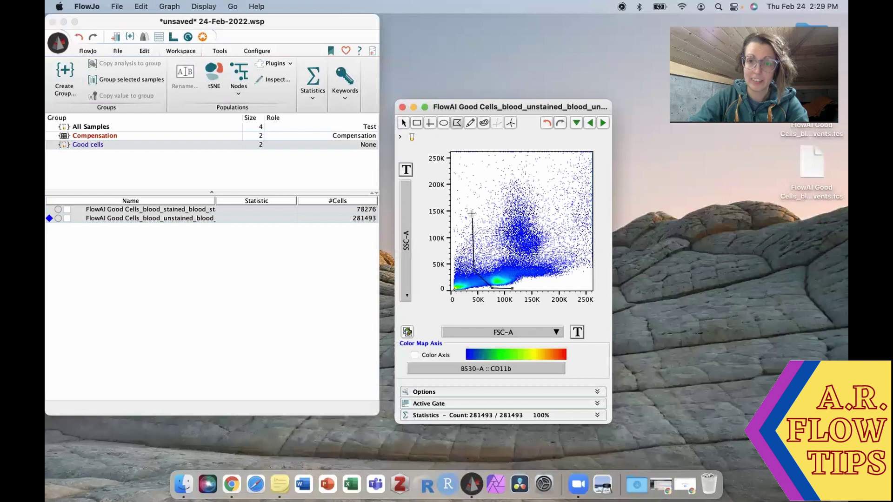
click(476, 174)
click(485, 168)
click(541, 164)
click(573, 172)
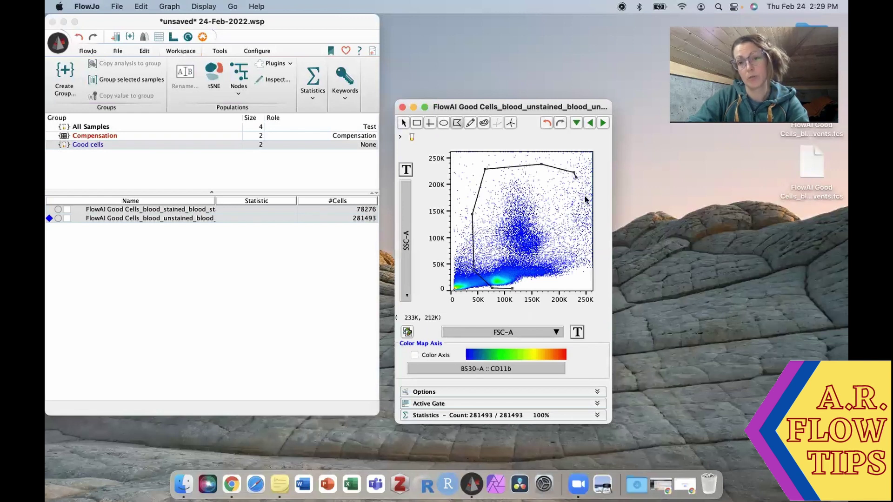
click(589, 229)
- Close the polygon as the Cells gate and apply it to the Good cells group
double_click(583, 277)
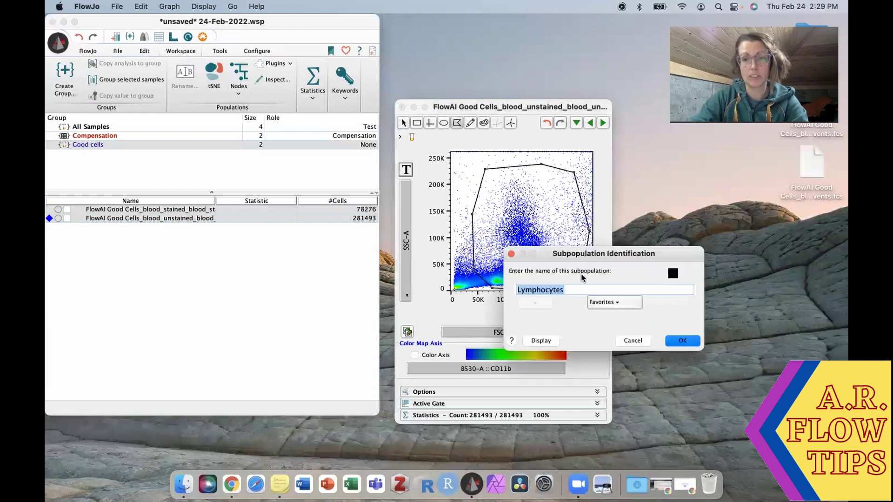
text(Cells)
key(Return)
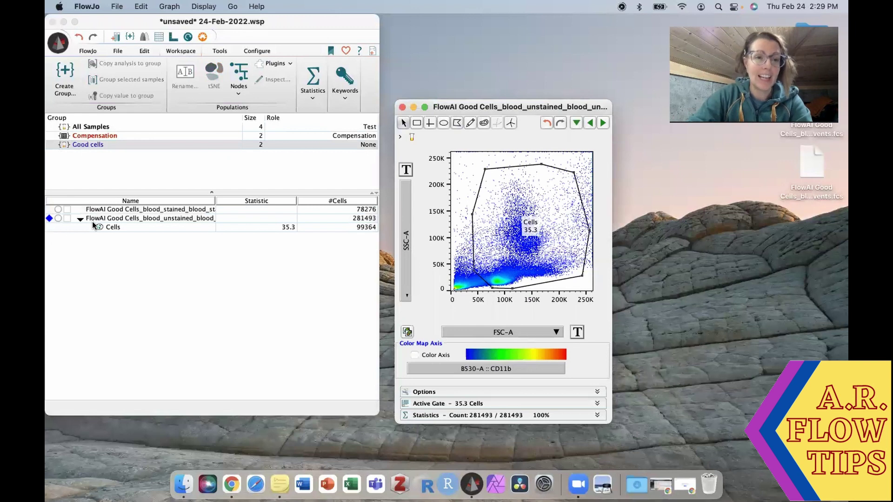
click(99, 228)
drag(101, 228, 88, 144)
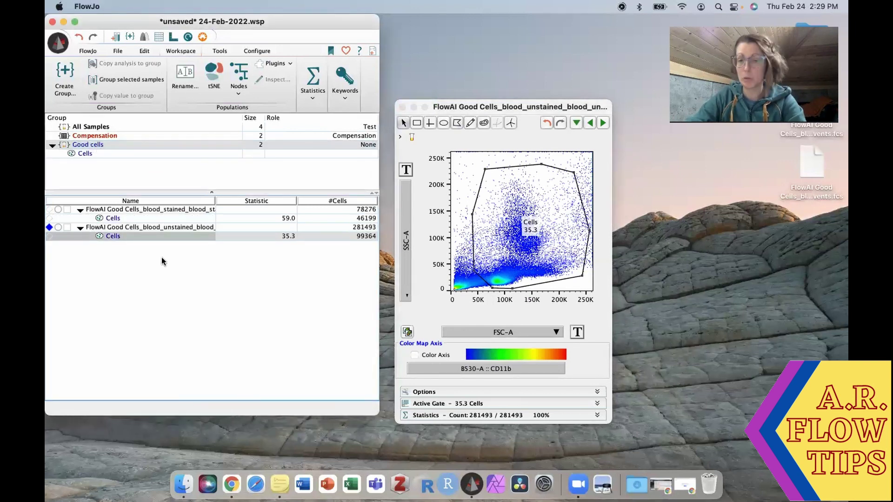
- Place the stained sample's Cells plot beside the unstained one, then close both plot windows
double_click(112, 218)
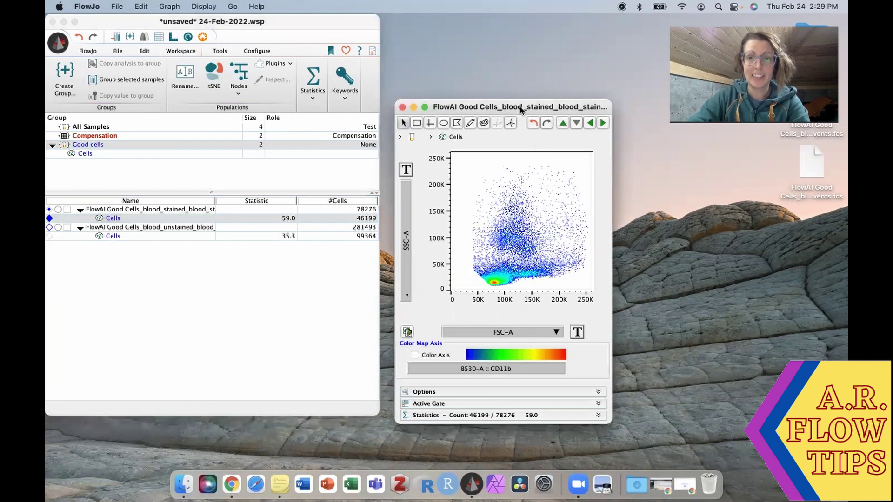
click(539, 133)
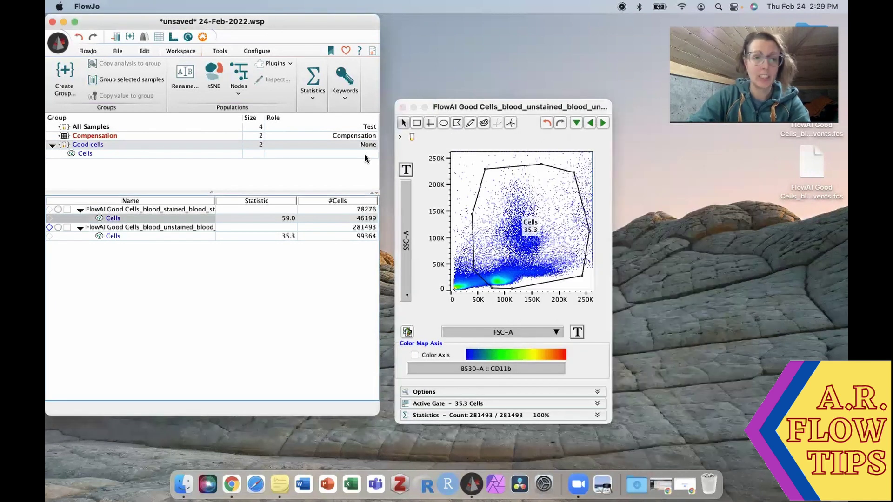
double_click(205, 209)
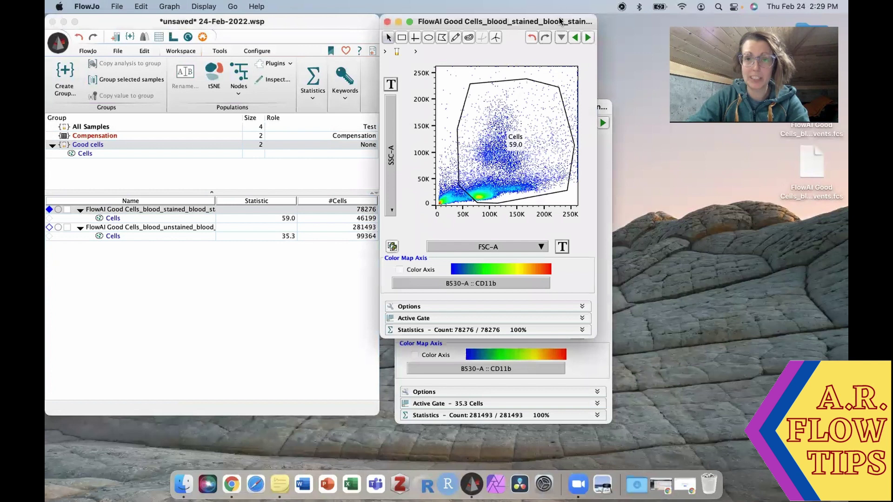
drag(711, 151, 785, 114)
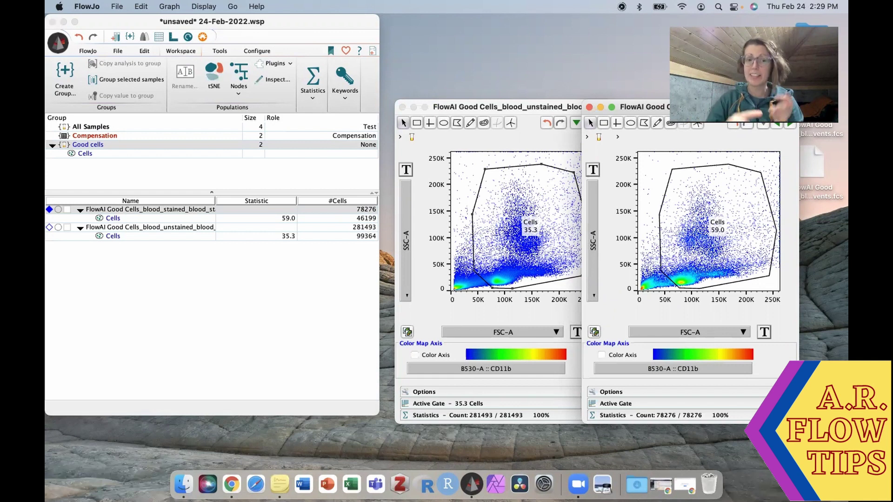
click(589, 107)
click(402, 108)
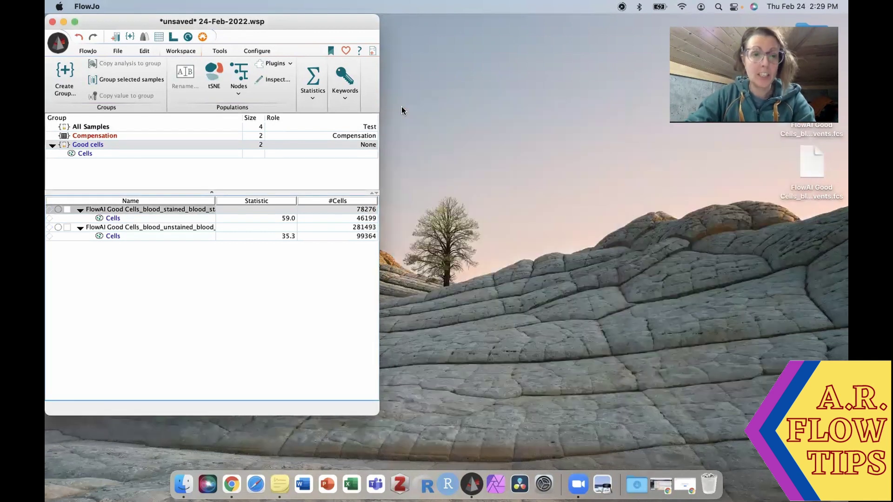
- Open the stained sample's Cells plot with FSC-H on the y-axis against FSC-A
double_click(113, 219)
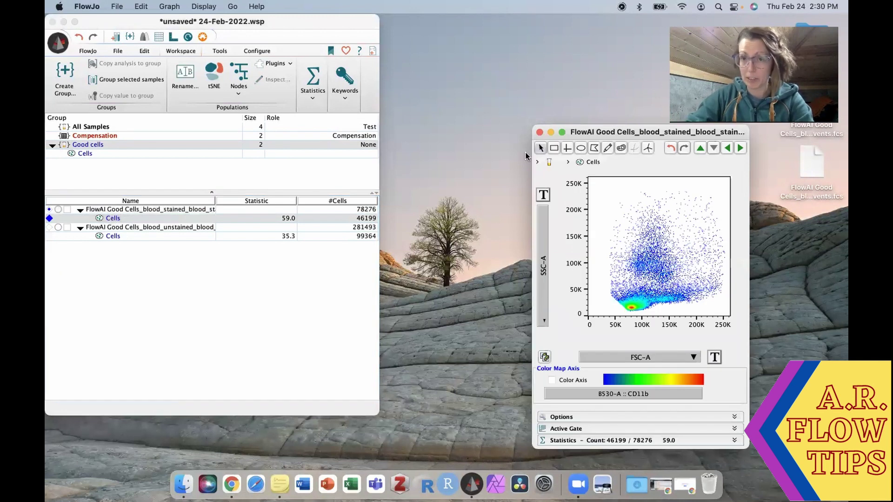
drag(624, 131, 493, 86)
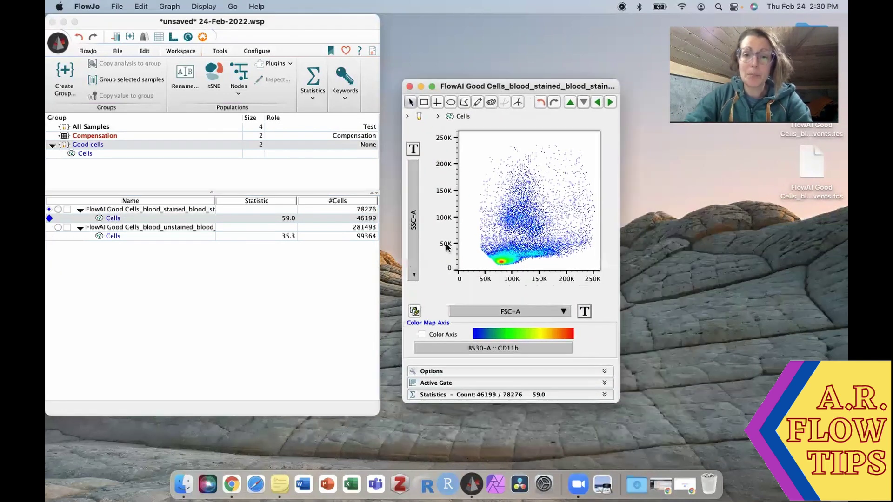
click(413, 274)
click(437, 247)
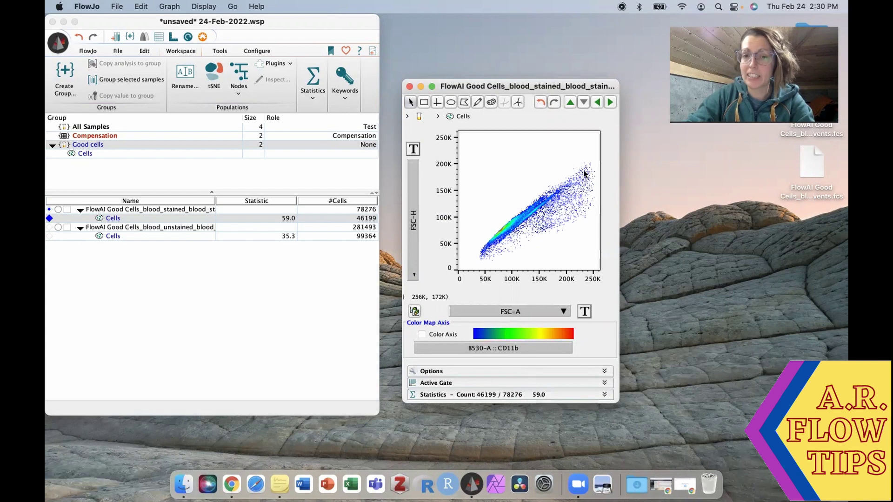
- Draw a polygon gate along the diagonal singlet band and name it Single Cells (97.3%)
click(465, 102)
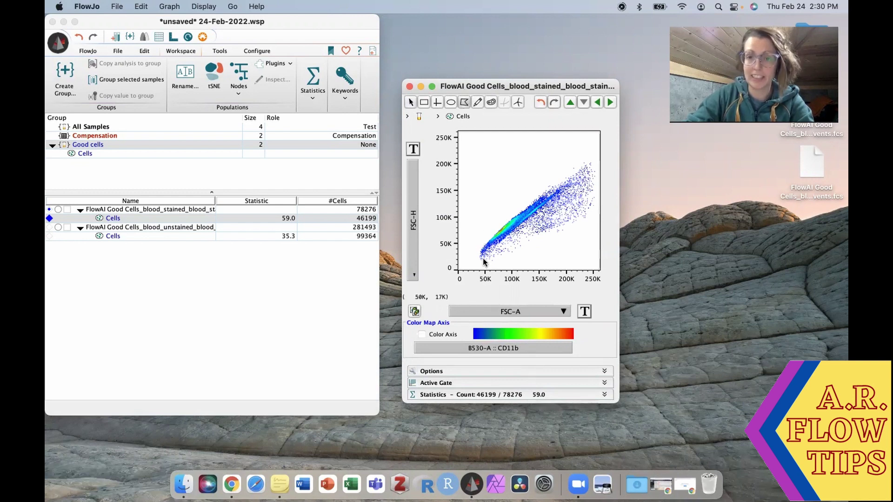
click(484, 260)
click(596, 165)
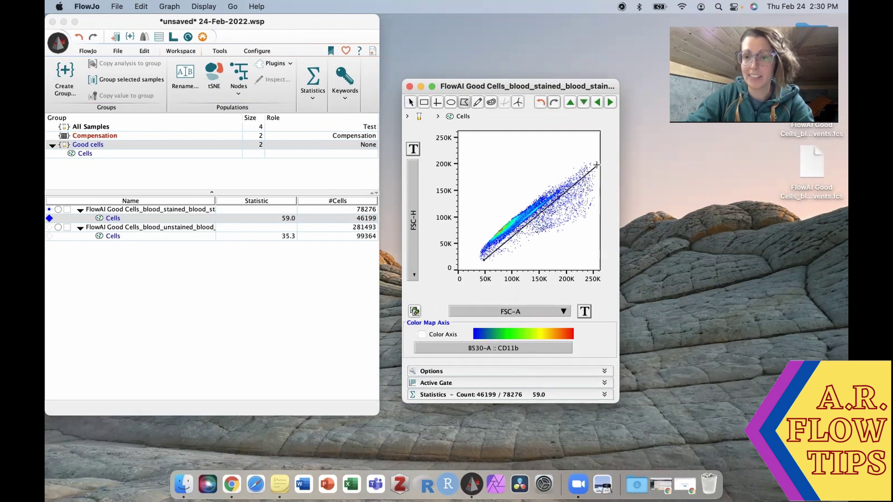
click(591, 150)
click(538, 170)
click(468, 230)
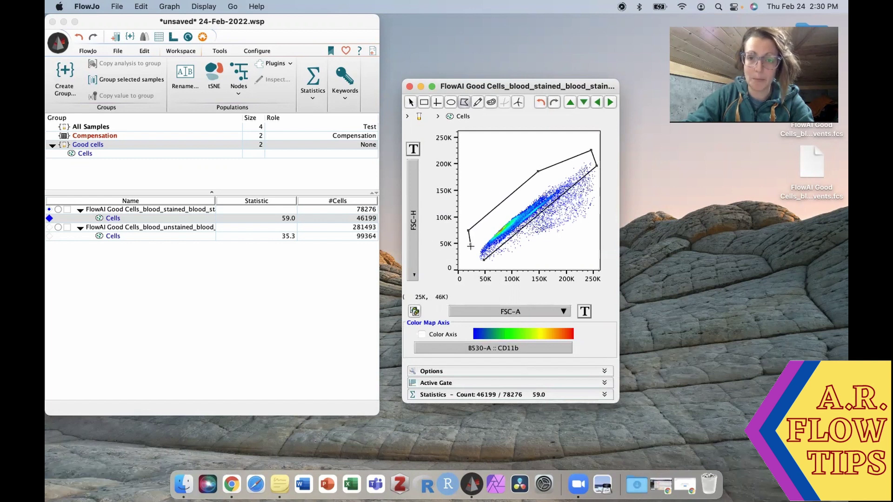
double_click(470, 250)
click(688, 320)
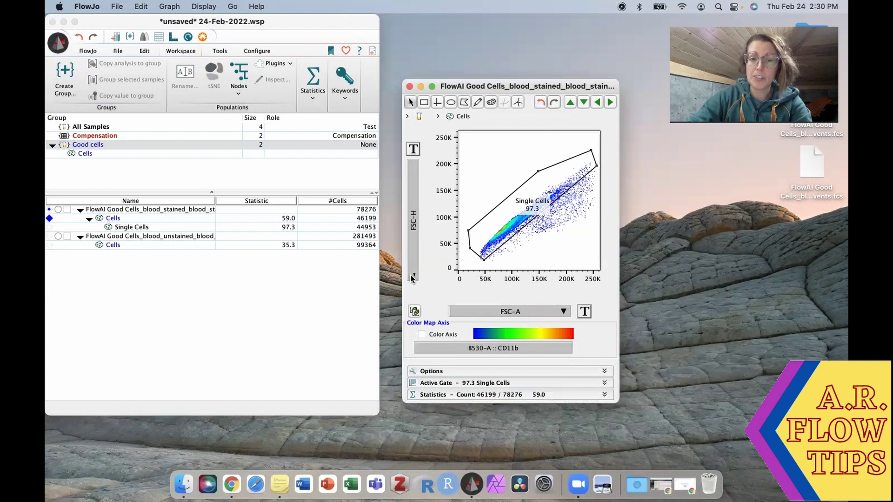
- Switch the y-axis to FSC-W and rectangle-gate the singlet band as Single Cells-1 (98.0%)
click(413, 277)
click(427, 257)
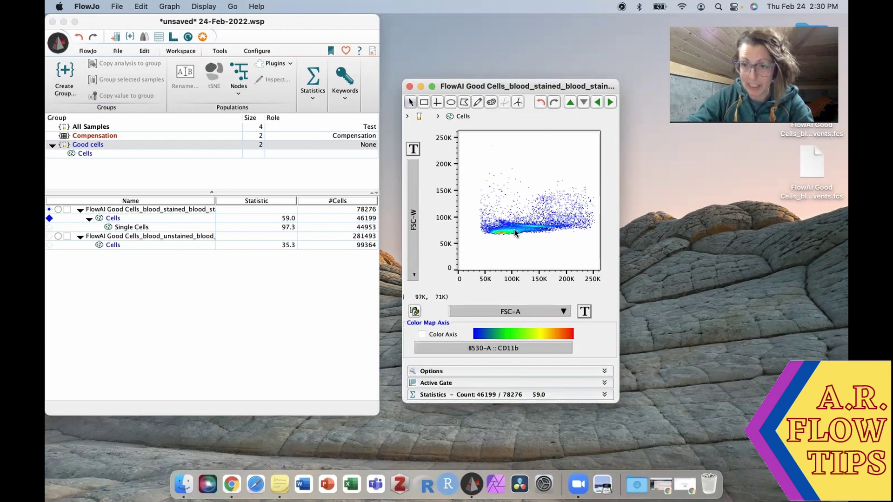
click(423, 103)
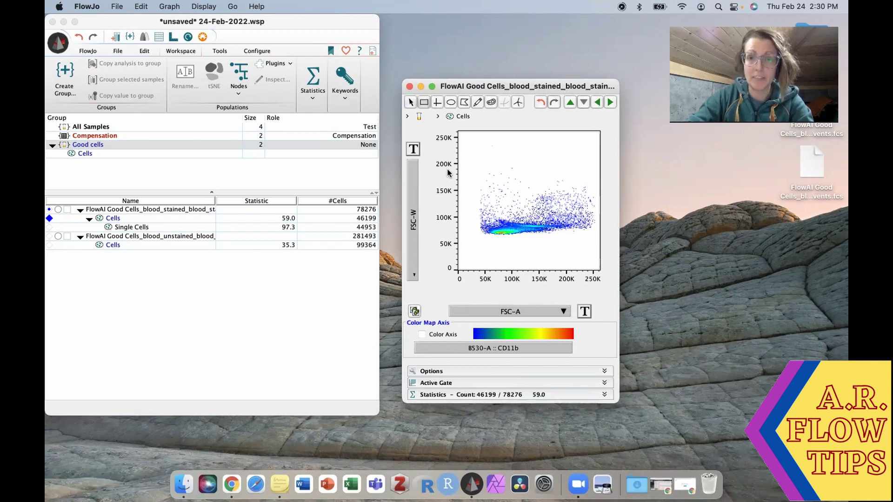
drag(475, 217, 594, 236)
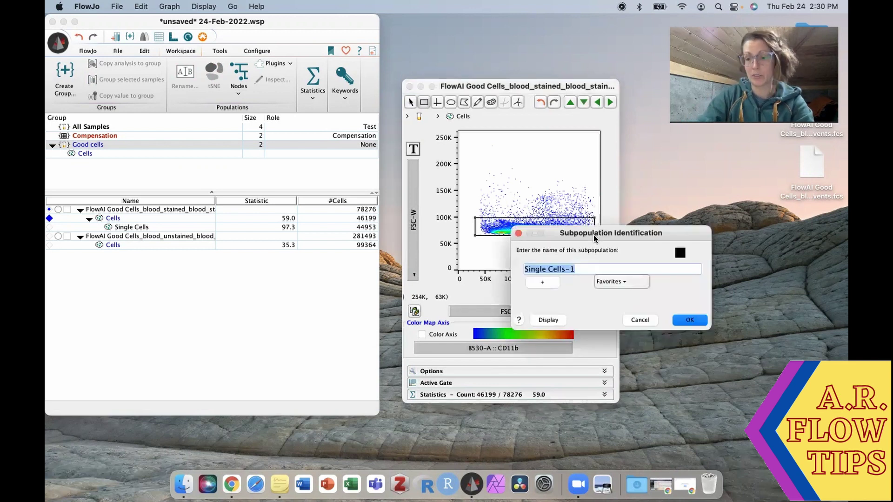
key(Return)
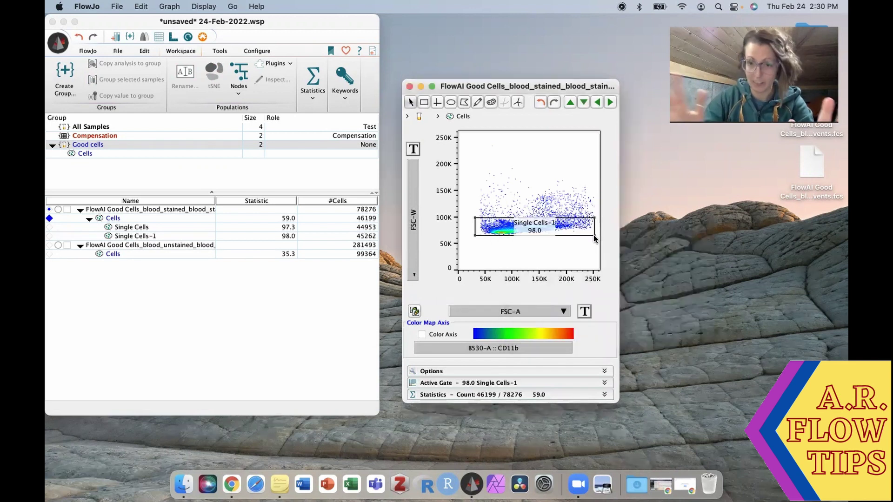
- Close the graph window and open the Single Cells plot (44953 events)
click(410, 87)
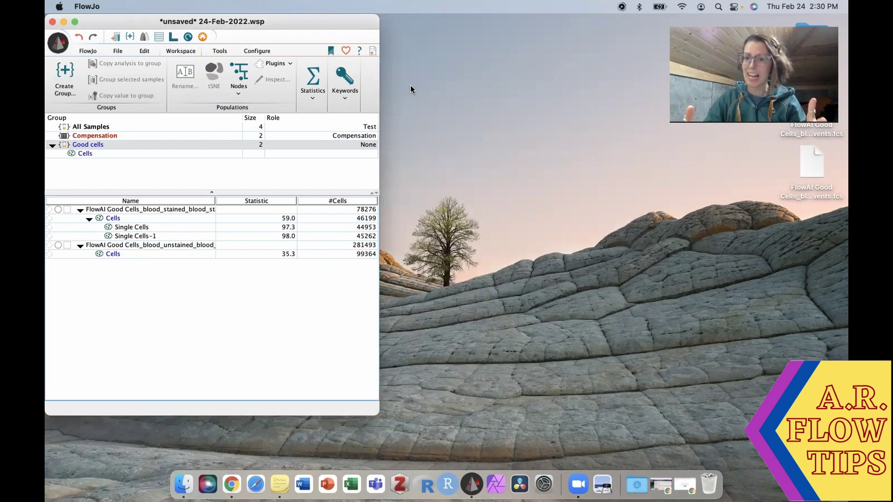
double_click(131, 227)
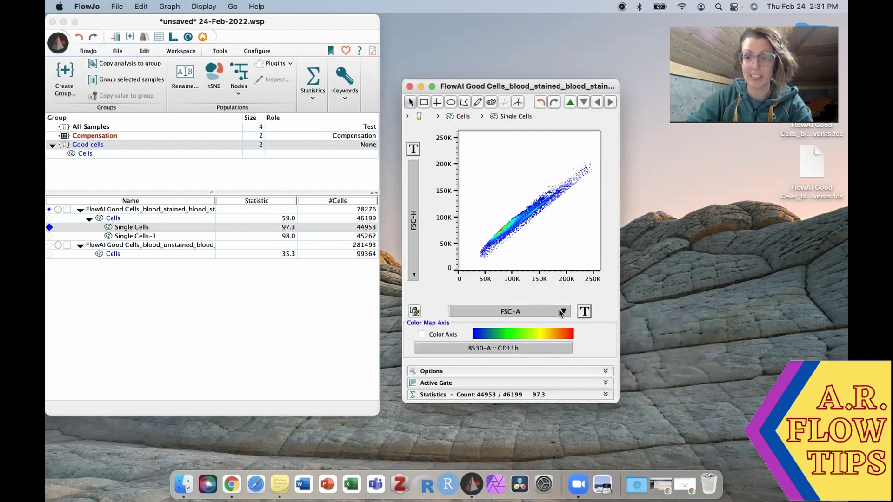
- Plot R780-A :: fvd on the x-axis and rectangle-gate dye-negative cells as Live (93.2%)
click(560, 311)
scroll(600, 446, down, 6)
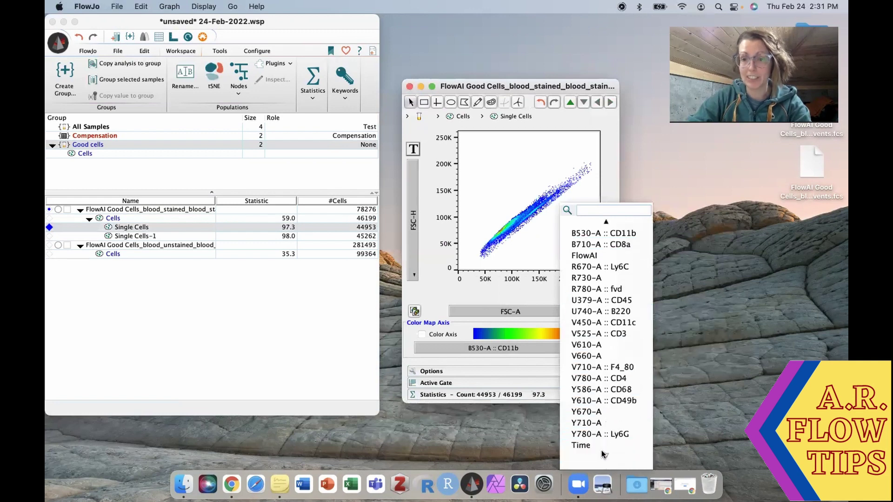
click(612, 291)
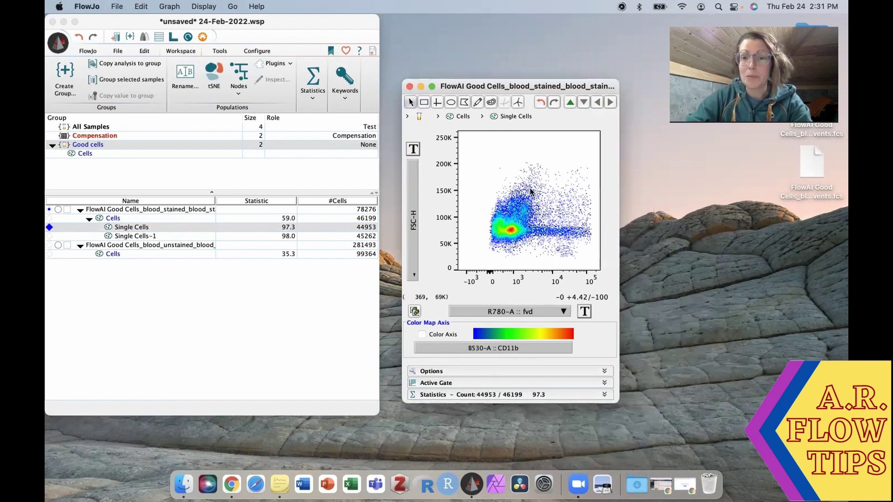
click(424, 102)
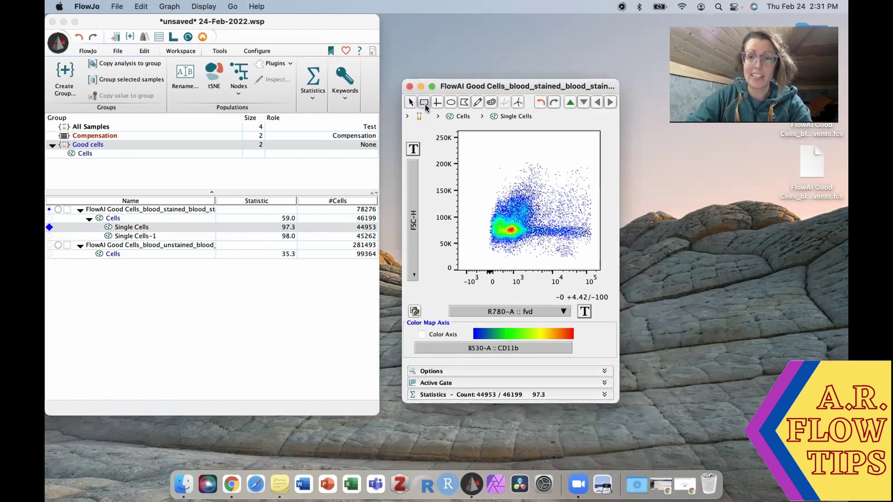
drag(467, 145, 535, 253)
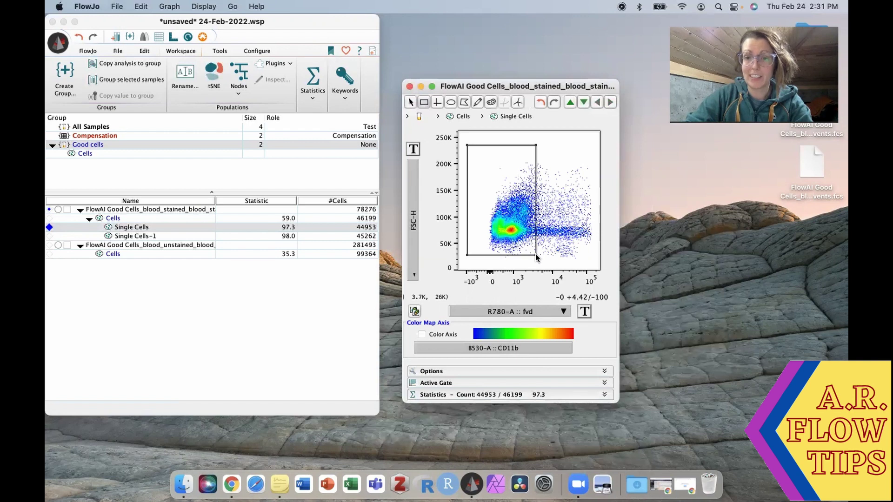
key(BackSpace)
text(L)
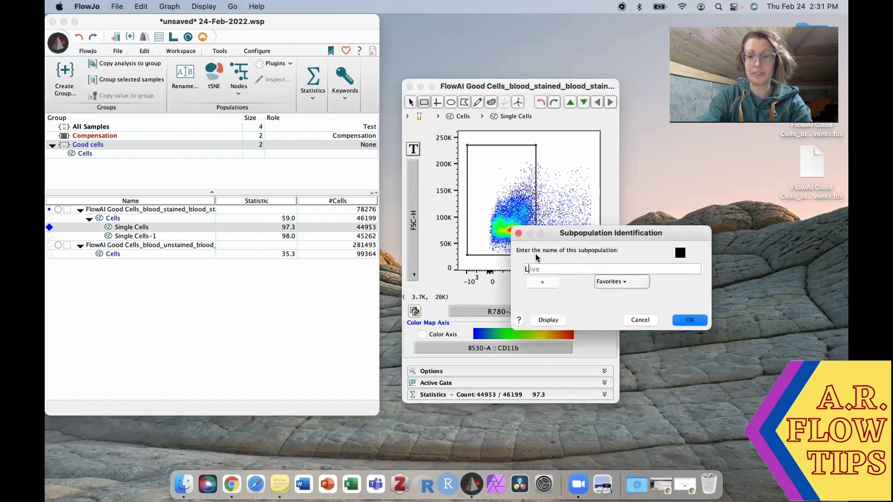
text(ive)
key(Return)
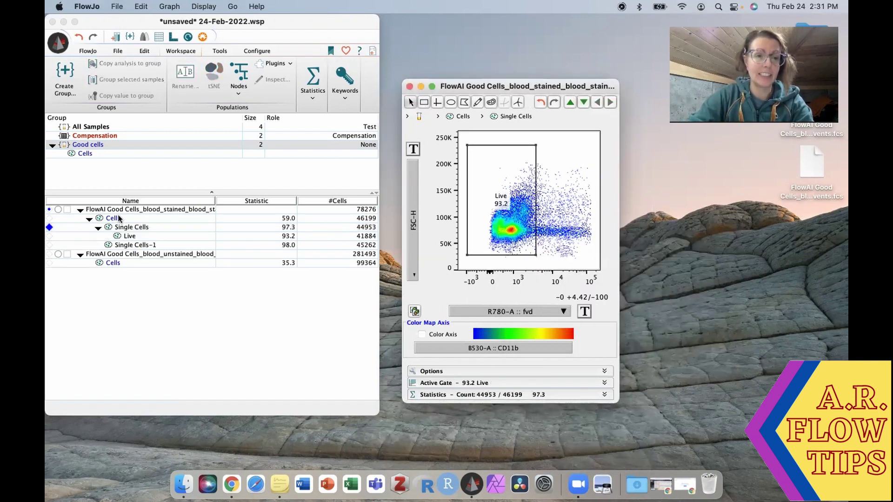
- Drag the stained sample's Cells gate hierarchy onto the Good cells group
click(93, 146)
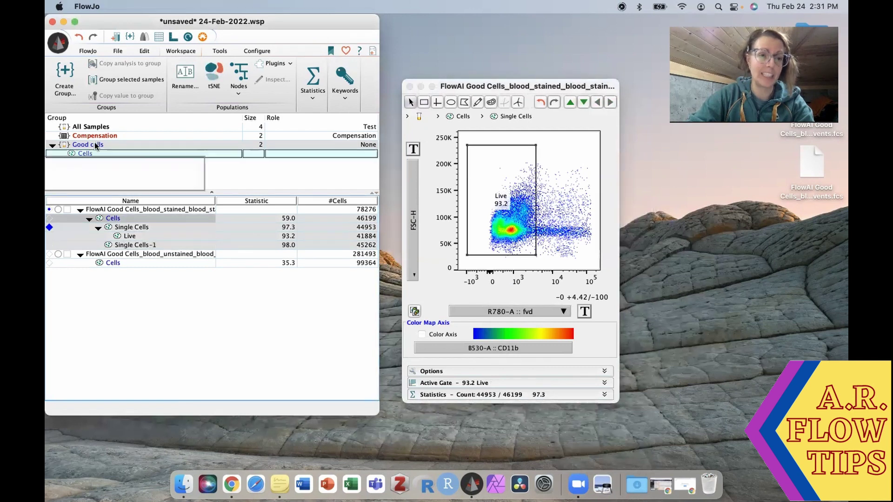